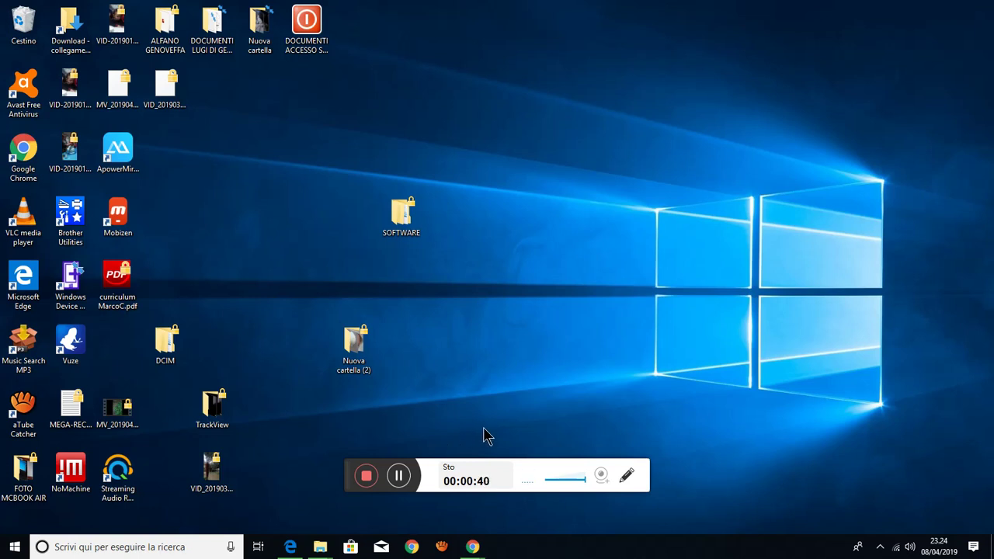
# - Bring the SOFTWARE folder window up from the File Explorer taskbar thumbnails
pyautogui.moveTo(325, 539)
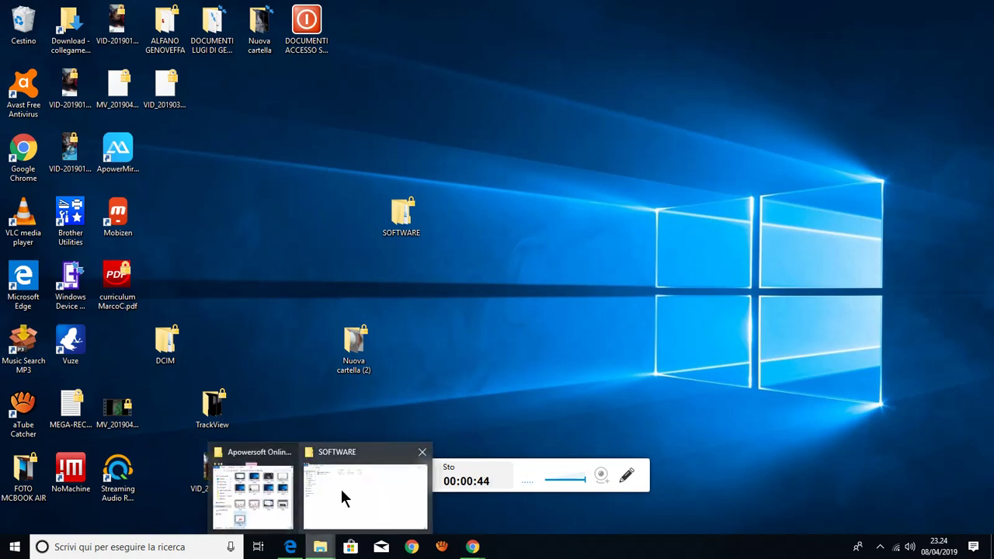
pyautogui.click(341, 489)
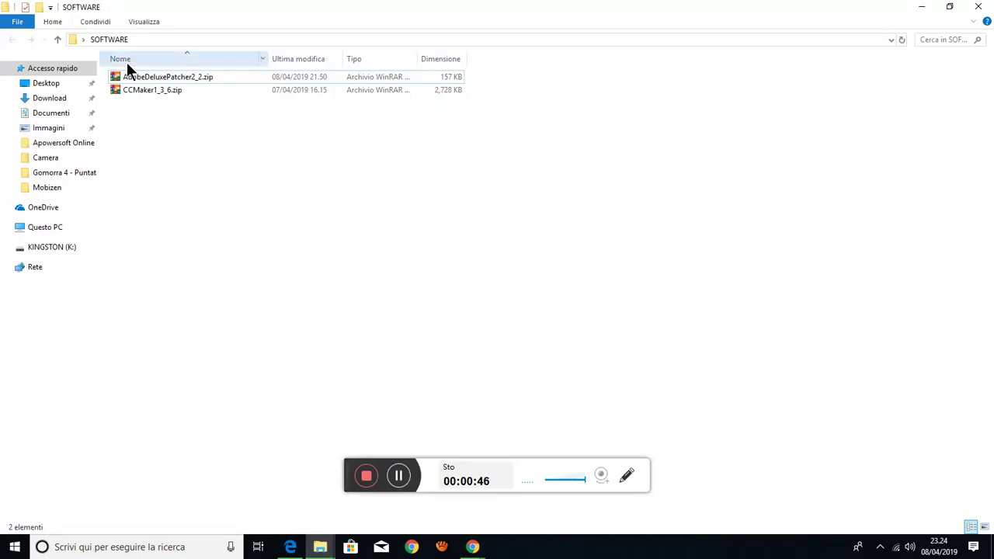
pyautogui.click(185, 77)
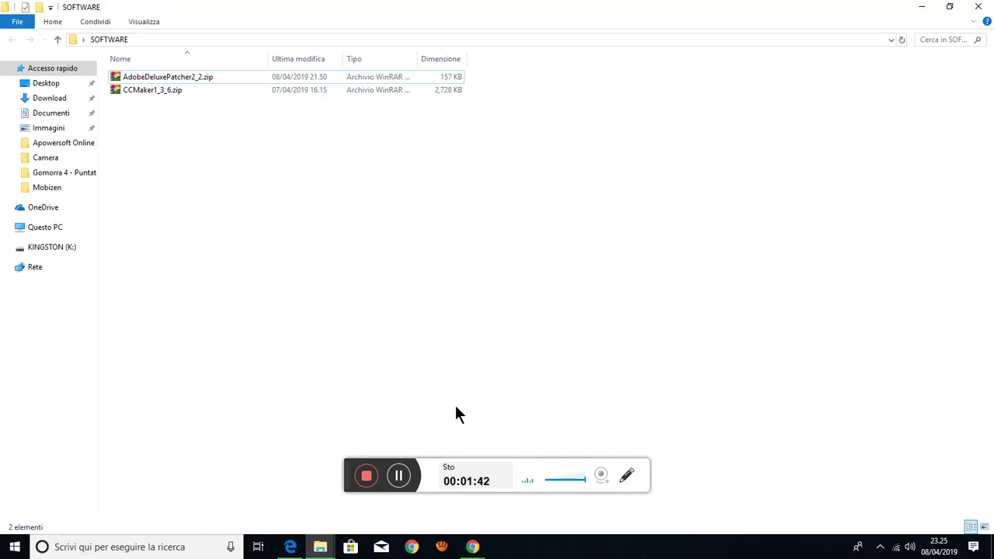
pyautogui.click(920, 8)
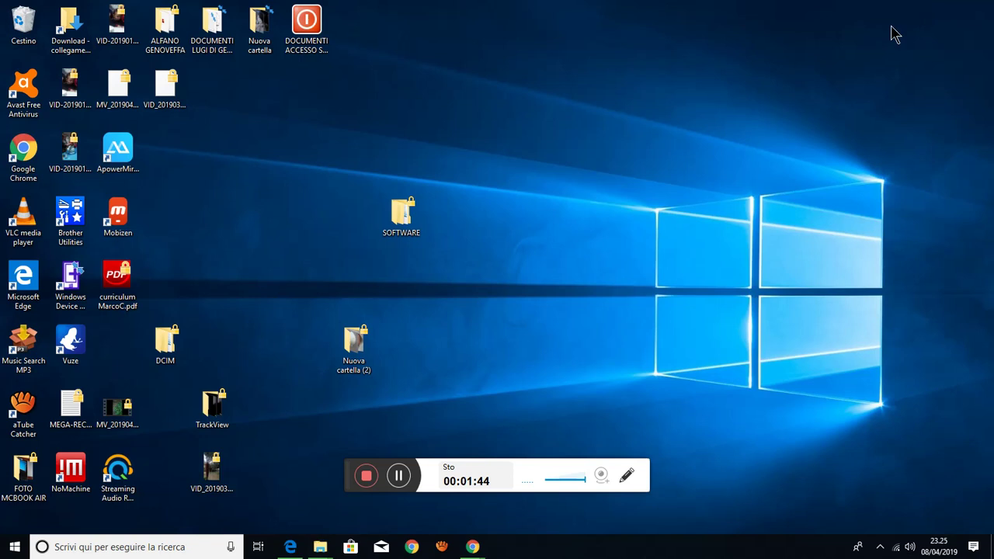
# - Return to Edge and scroll the antivirus-disabling support article down to its two steps
pyautogui.click(290, 546)
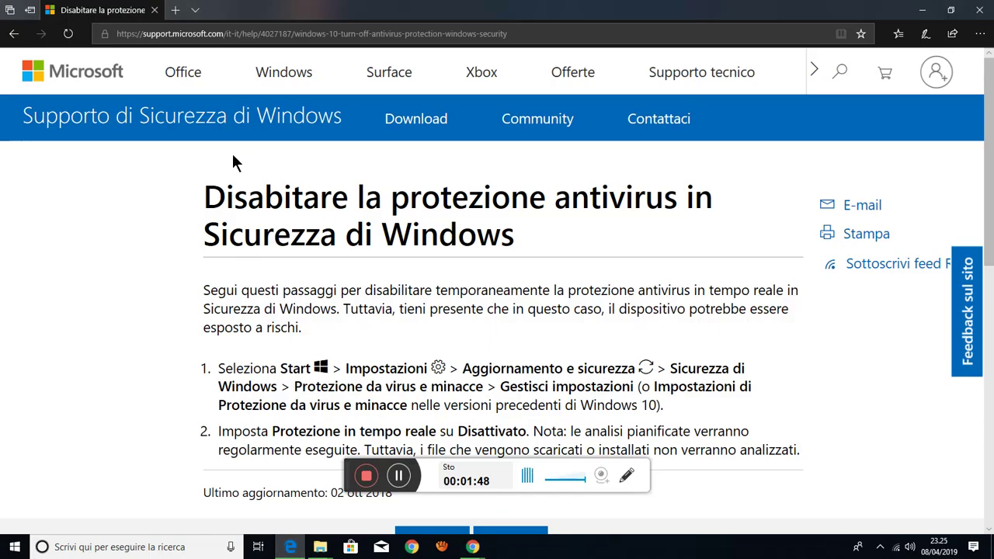
pyautogui.click(533, 32)
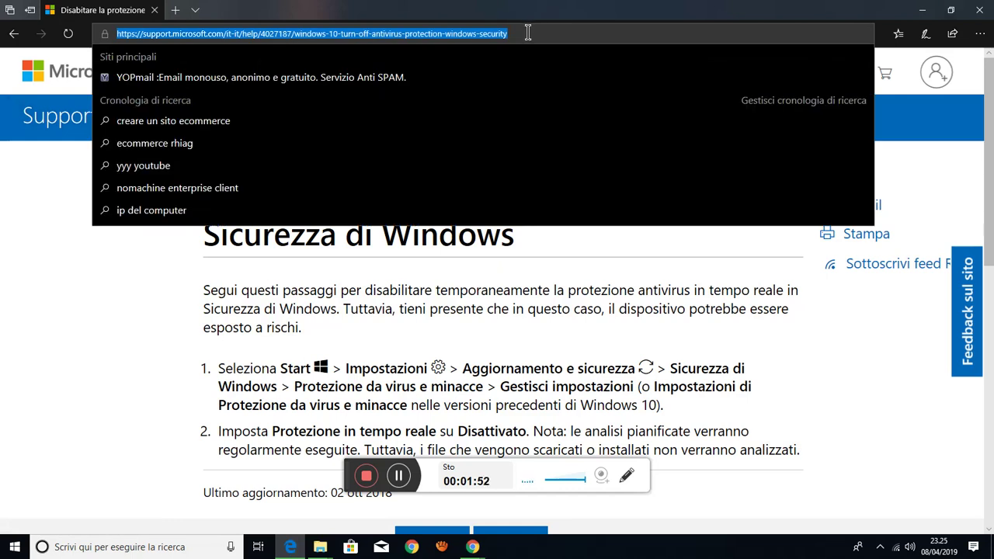
pyautogui.click(138, 347)
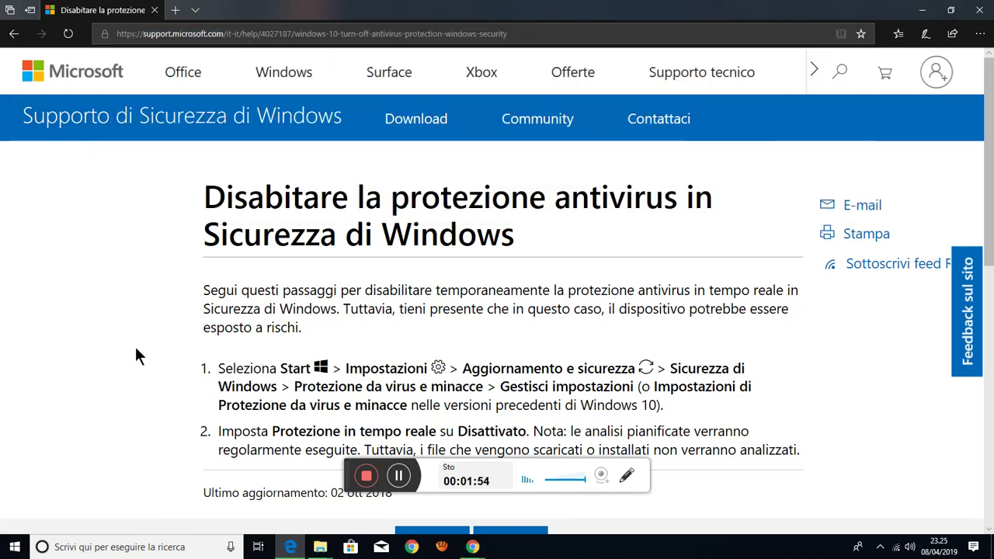
pyautogui.scroll(-1, 232, 314)
pyautogui.scroll(-1, 233, 315)
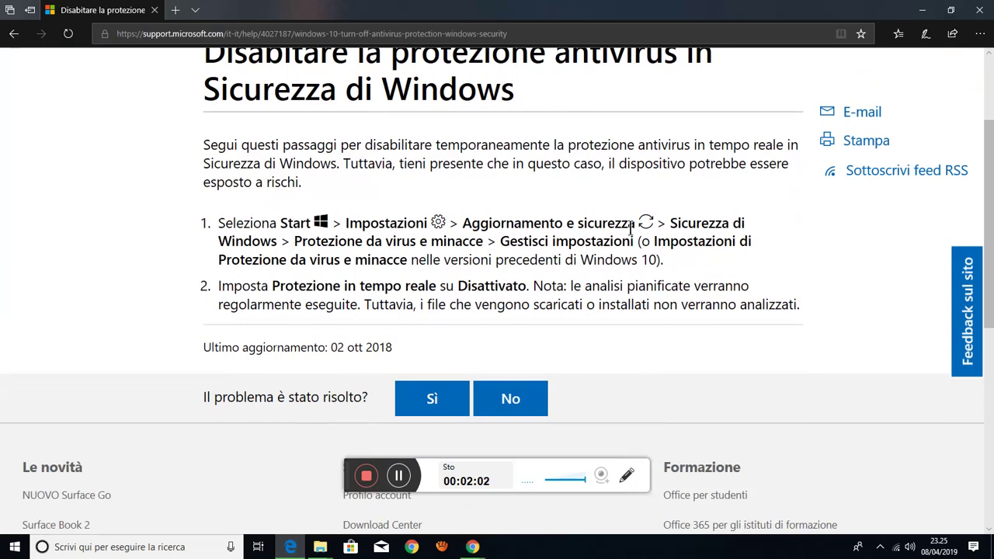
pyautogui.click(16, 547)
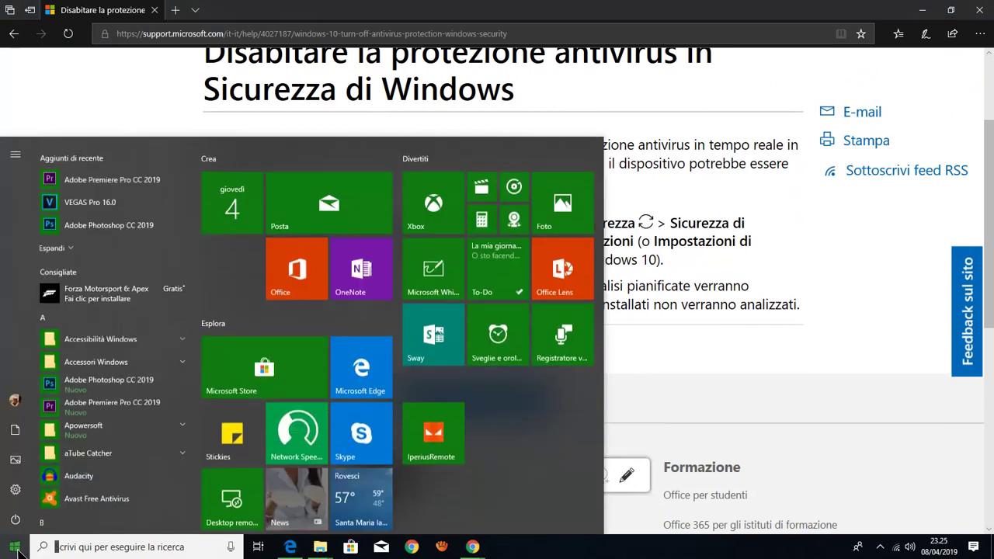
# - Go from Settings via Aggiornamento e sicurezza and Sicurezza di Windows to Protezione da virus e minacce
pyautogui.click(14, 490)
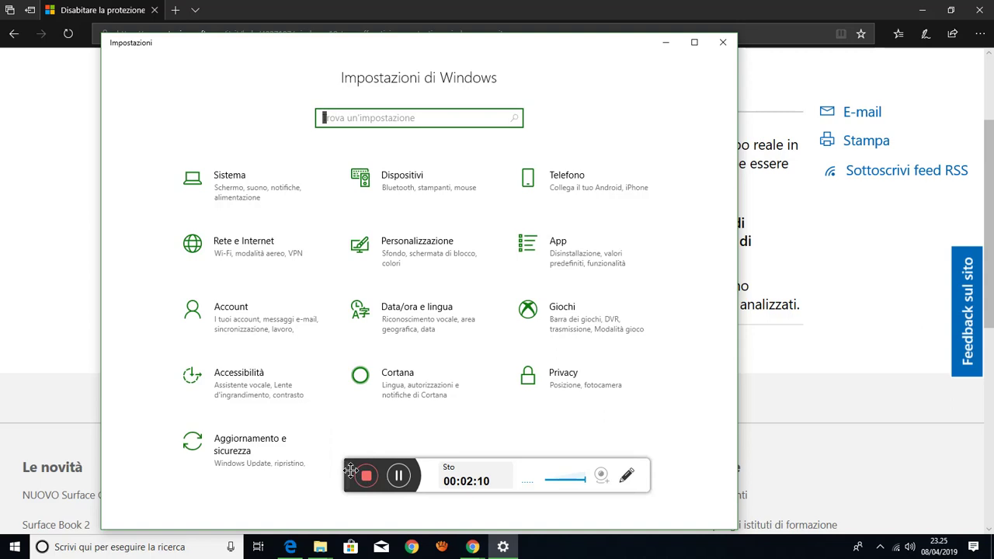
pyautogui.moveTo(350, 470); pyautogui.dragTo(648, 501)
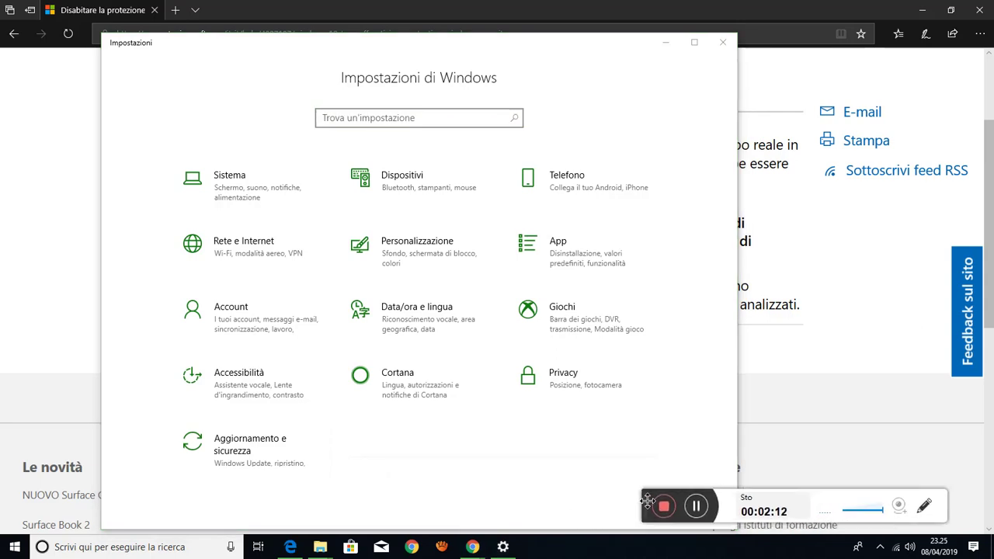
pyautogui.click(249, 449)
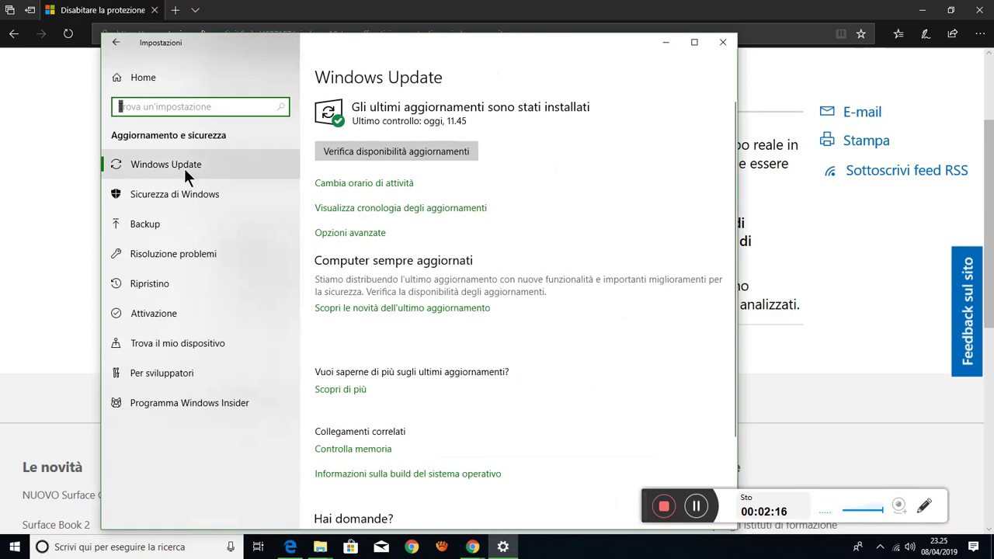
pyautogui.click(180, 188)
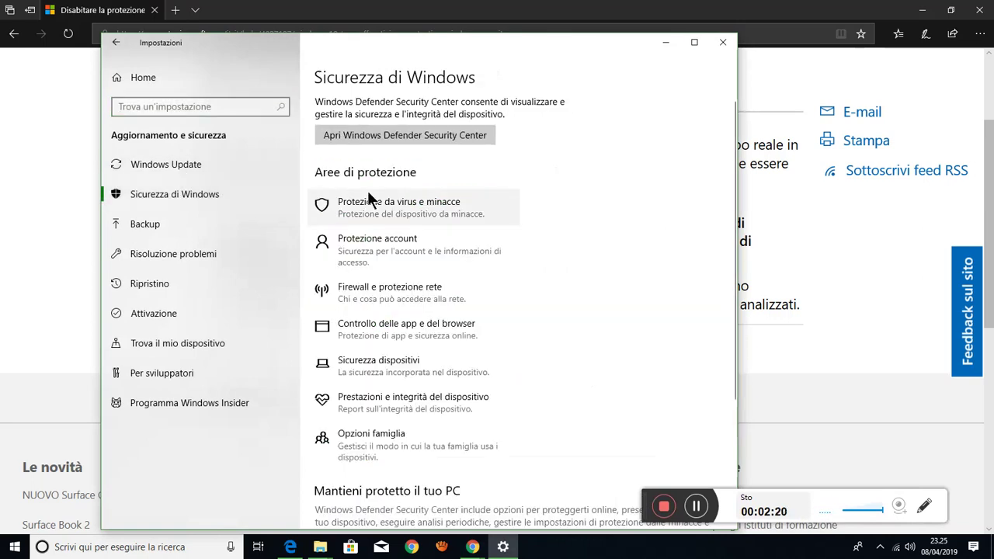
pyautogui.click(367, 205)
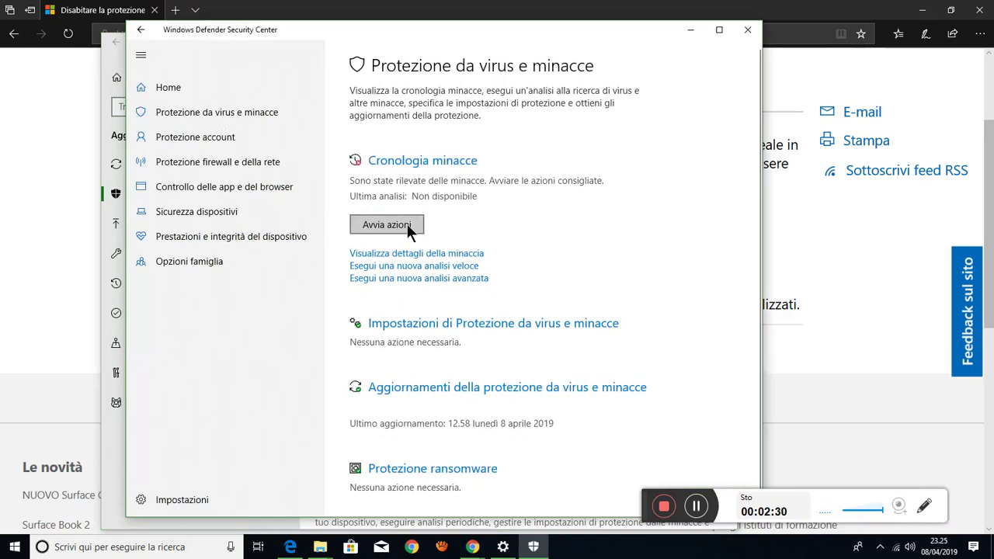
# - Set 'Protezione in tempo reale' to Disattivato in the virus and threat protection settings, accepting UAC
pyautogui.scroll(-1, 437, 253)
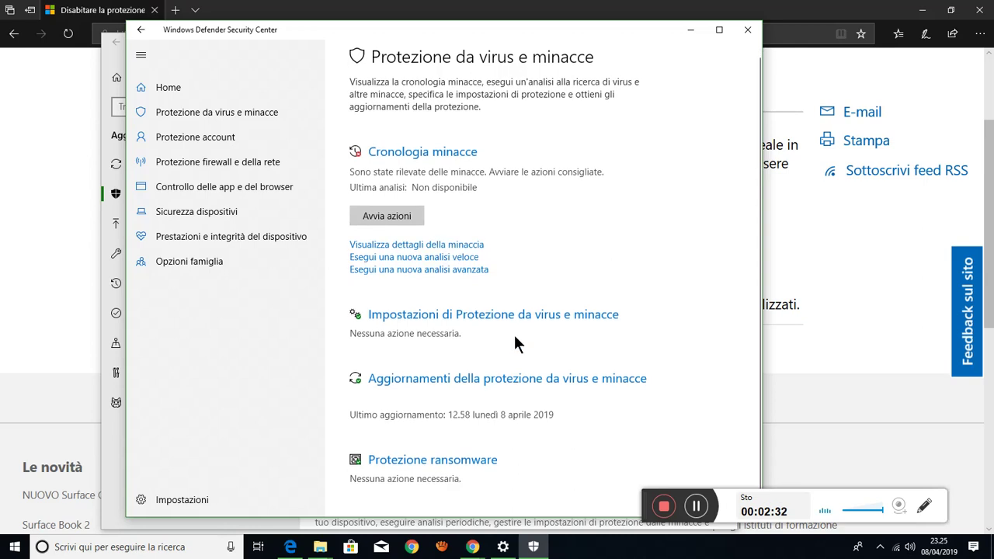
pyautogui.click(434, 314)
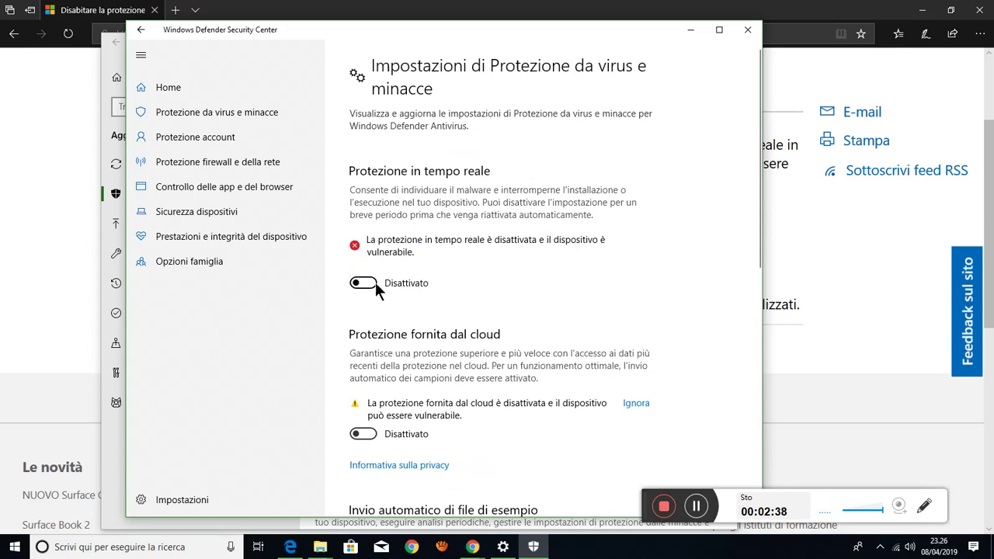
pyautogui.click(368, 283)
pyautogui.click(367, 281)
pyautogui.click(365, 282)
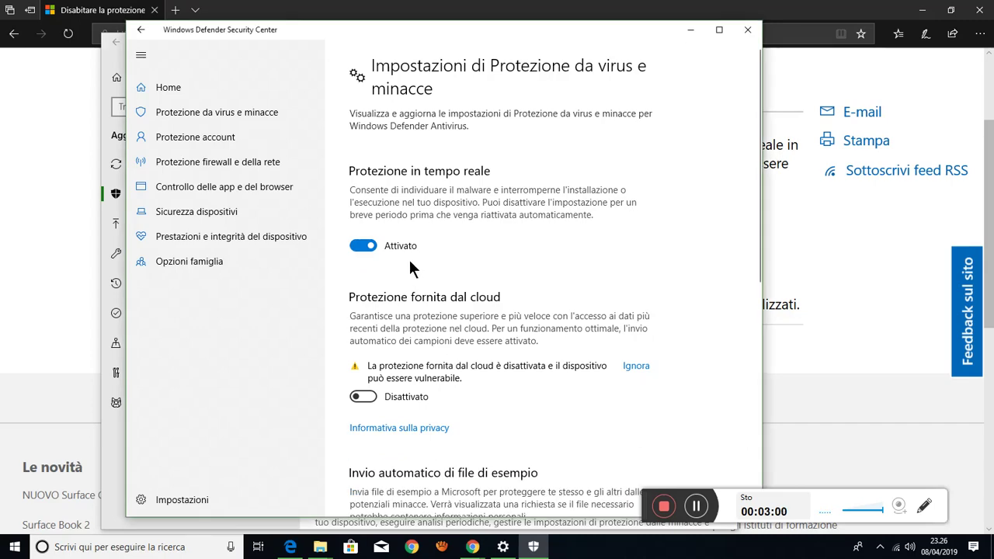
pyautogui.click(364, 245)
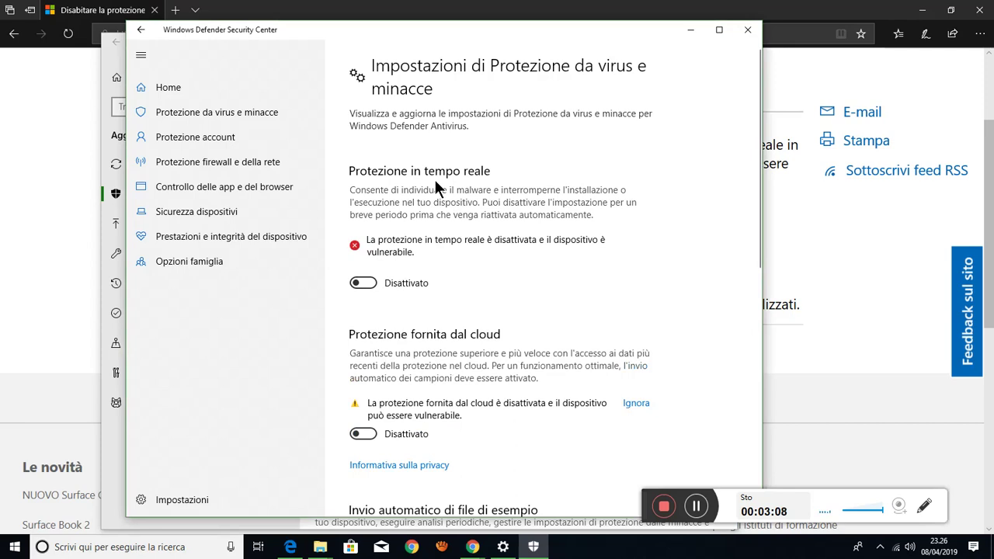
pyautogui.scroll(-3, 468, 294)
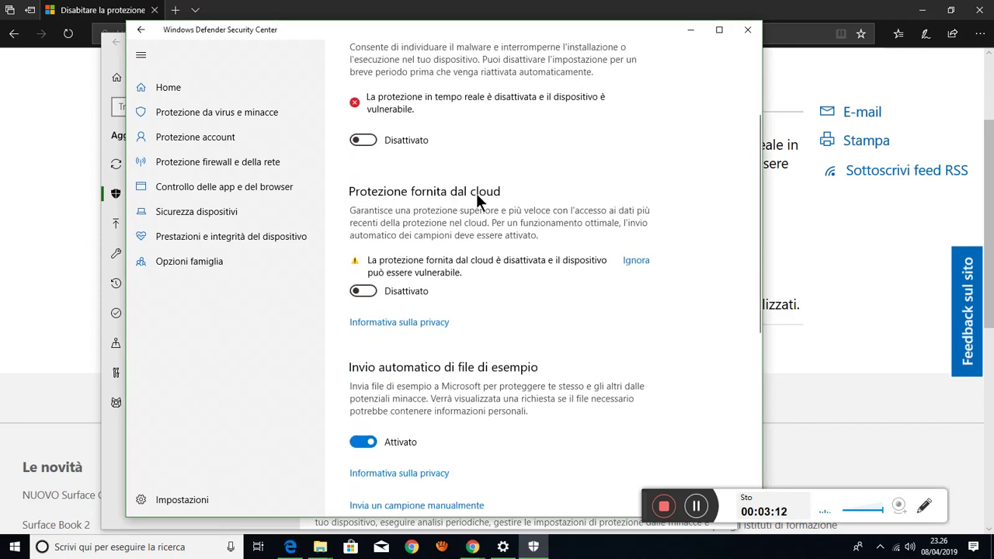
# - Leave 'Protezione fornita dal cloud' at Disattivato and close Windows Defender Security Center
pyautogui.click(366, 291)
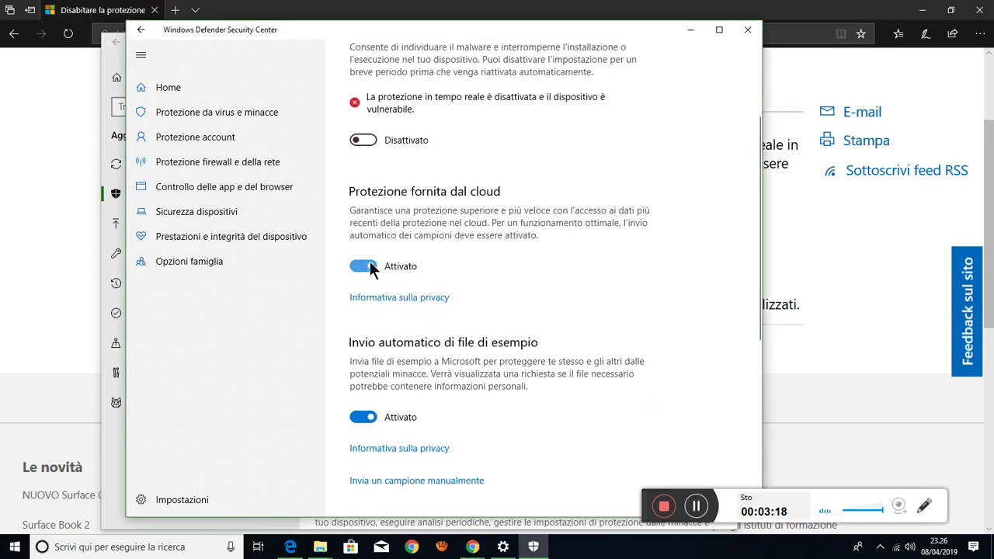
pyautogui.click(370, 264)
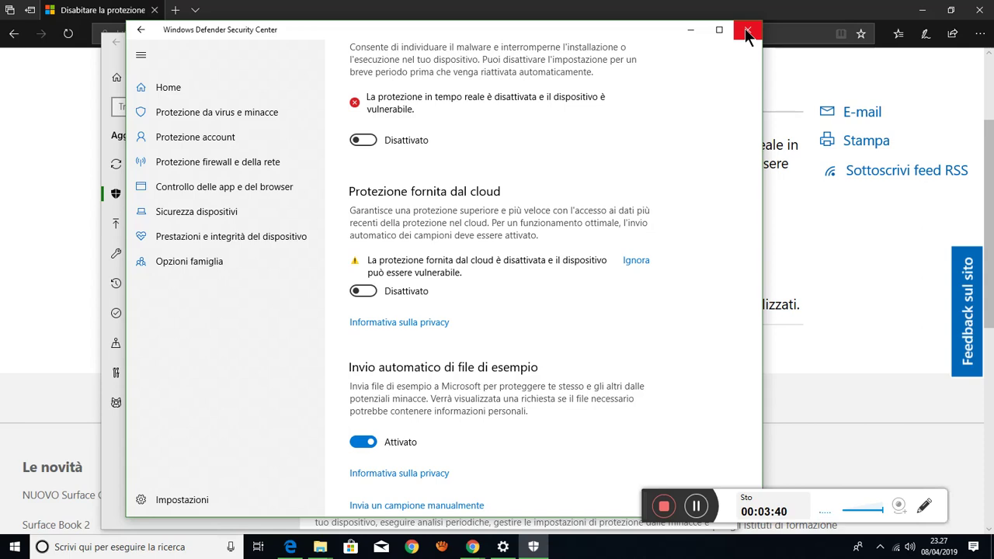
pyautogui.click(746, 31)
# - Close Settings, minimize Edge and restore the SOFTWARE folder window from the taskbar
pyautogui.click(722, 42)
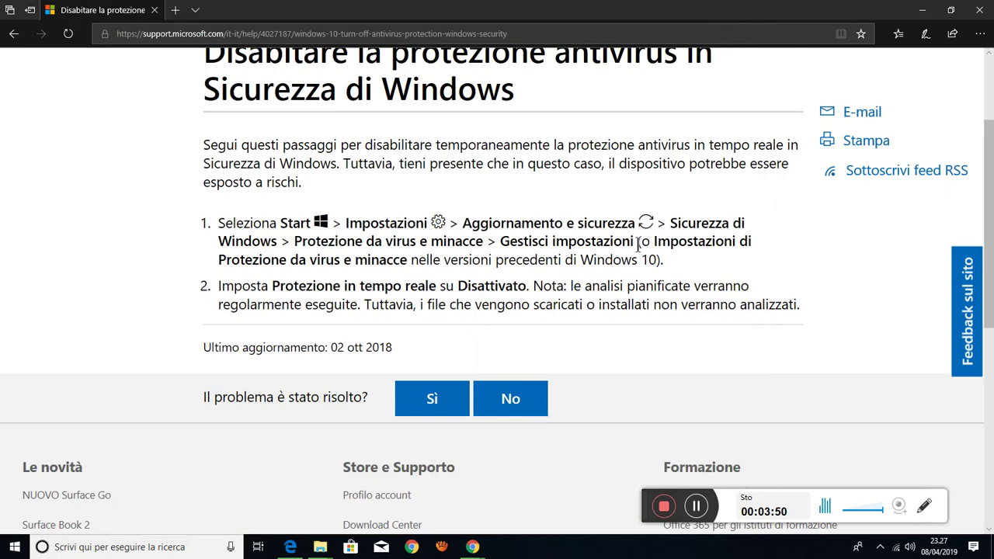
pyautogui.click(930, 9)
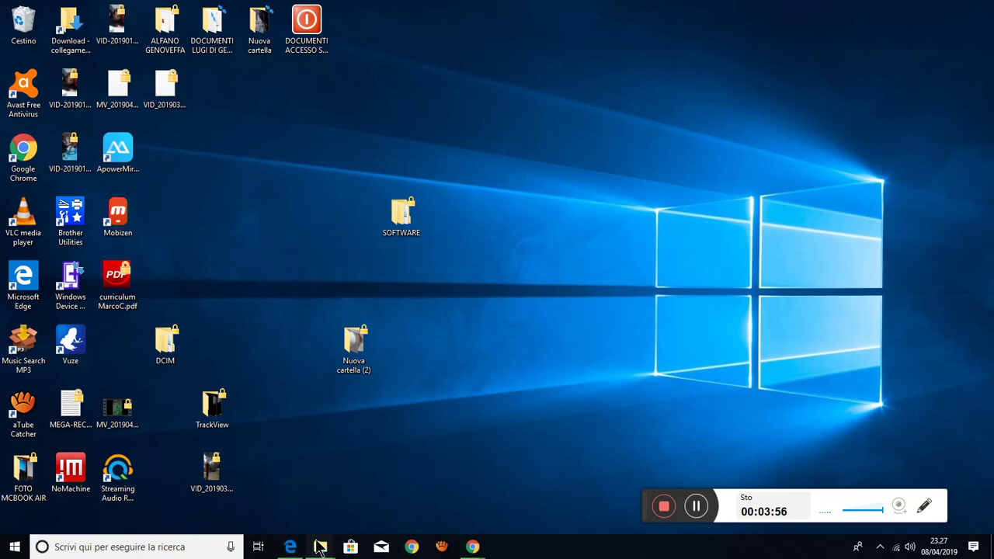
pyautogui.moveTo(319, 549)
pyautogui.click(338, 493)
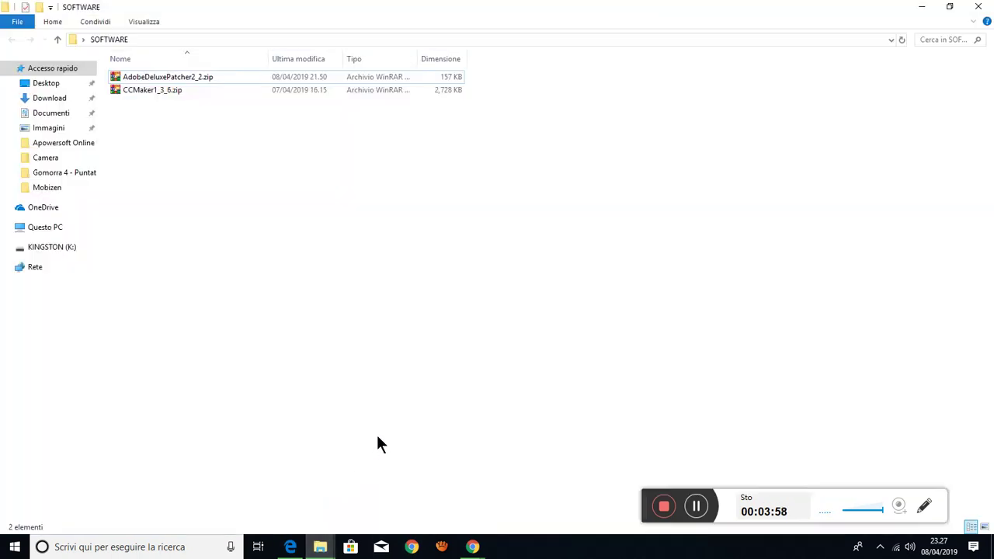
# - Open AdobeDeluxePatcher2_2.zip in WinRAR and select Adobe Deluxe Patcher v2.2.exe
pyautogui.click(141, 77)
pyautogui.click(148, 89)
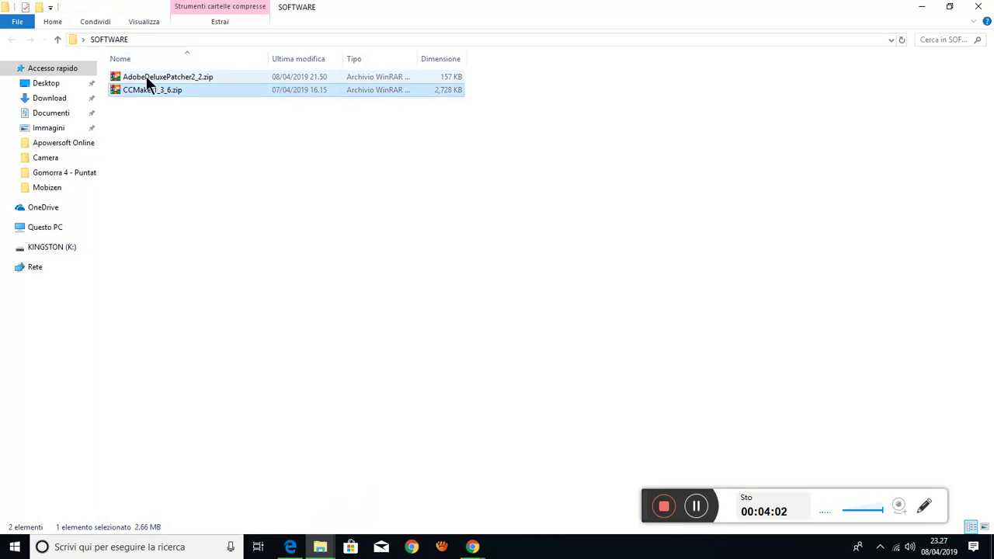
pyautogui.click(153, 79)
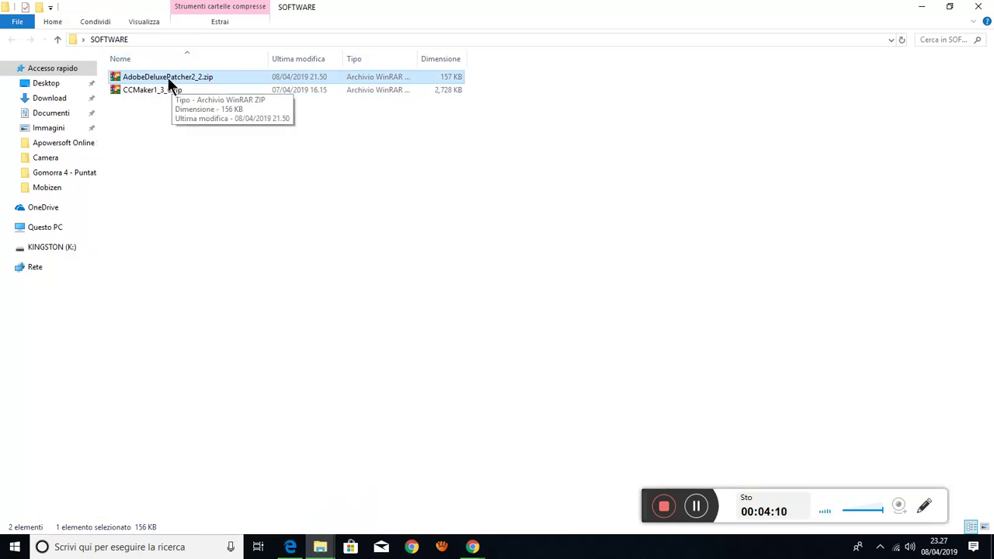
pyautogui.doubleClick(166, 80)
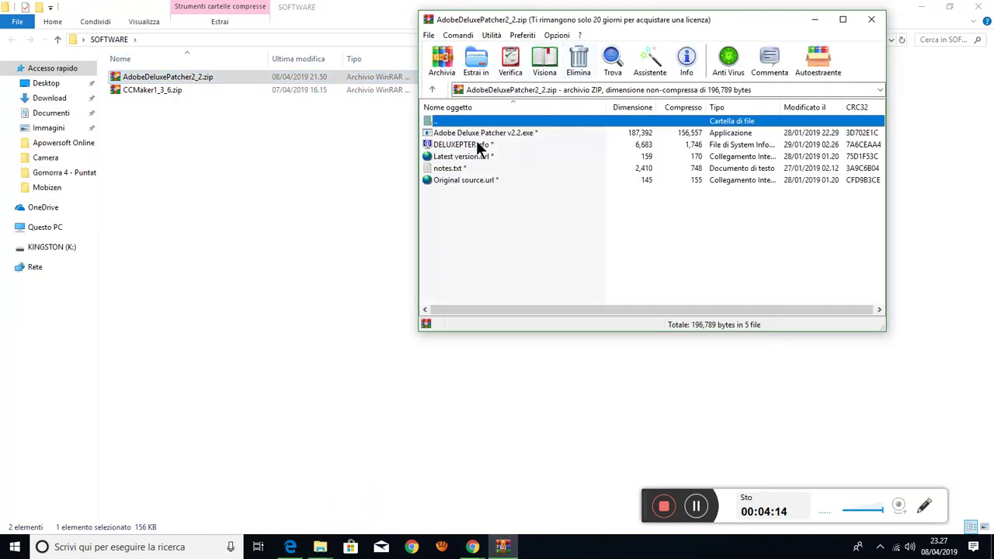
pyautogui.click(478, 133)
# - Run Adobe Deluxe Patcher v2.2.exe from the archive, entering the archive password
pyautogui.doubleClick(474, 133)
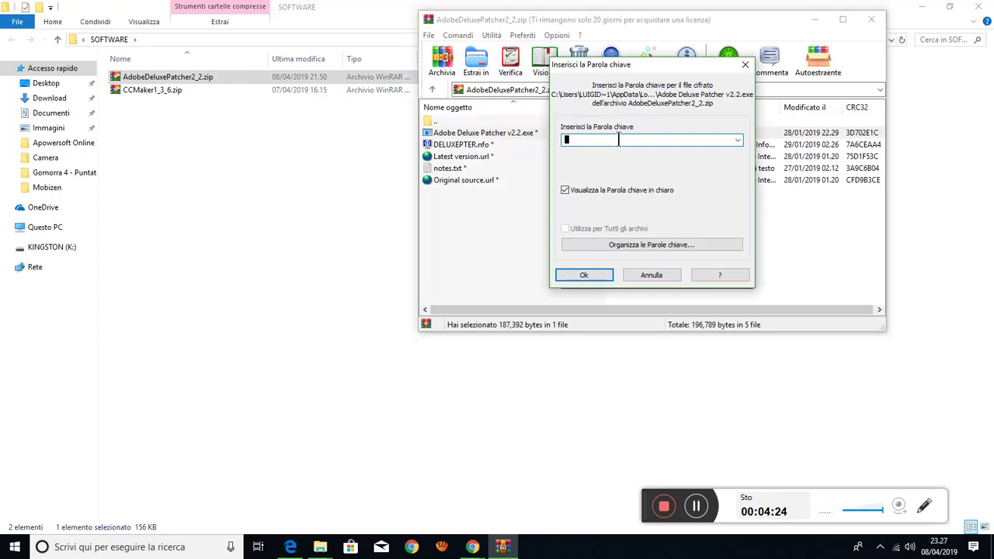
pyautogui.click(580, 274)
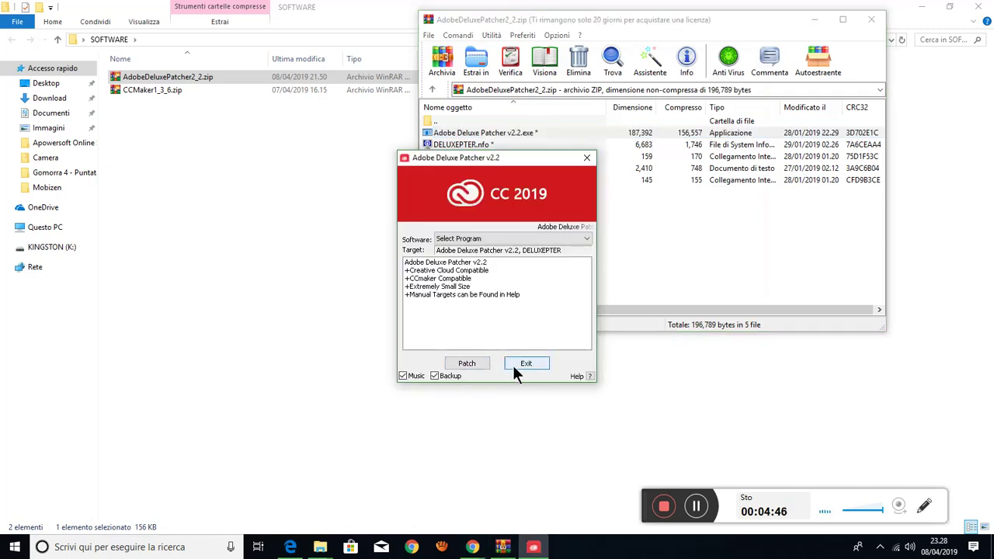
# - Mute the patcher's background music and scroll its Software list toward Premiere Pro 13.0.2
pyautogui.click(403, 376)
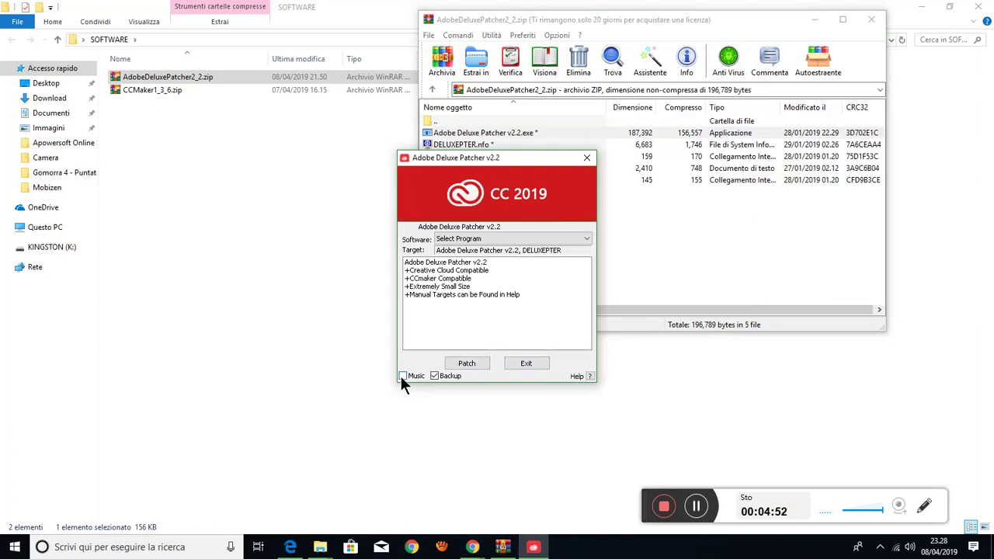
pyautogui.click(525, 238)
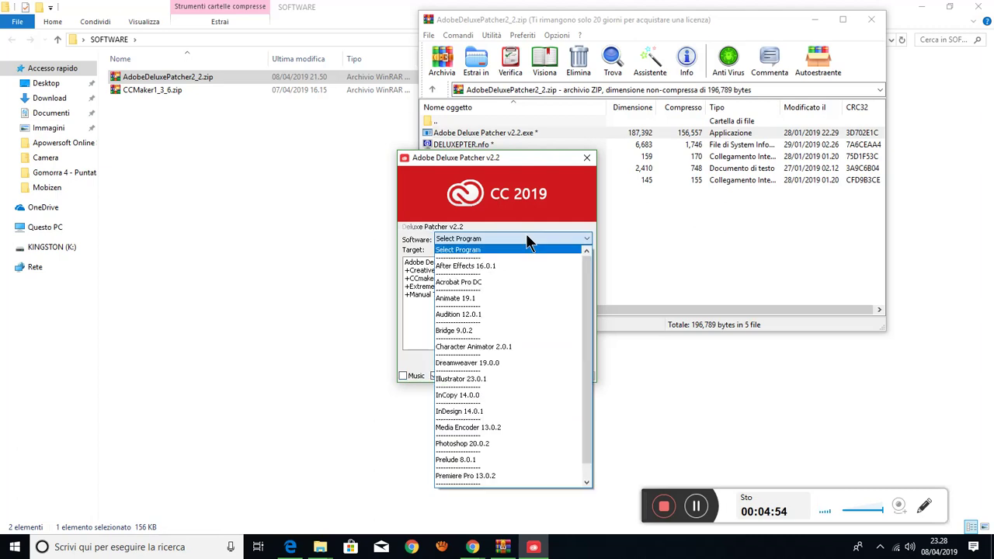
pyautogui.scroll(-1, 512, 326)
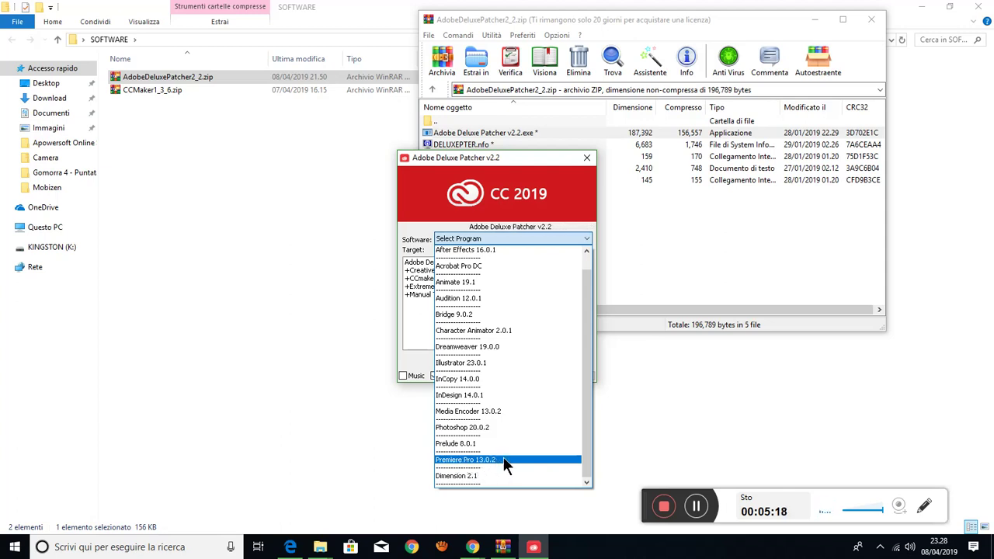
# - Open CCMaker1_3_6.zip, run CCMaker.exe and confirm the archive password
pyautogui.click(314, 169)
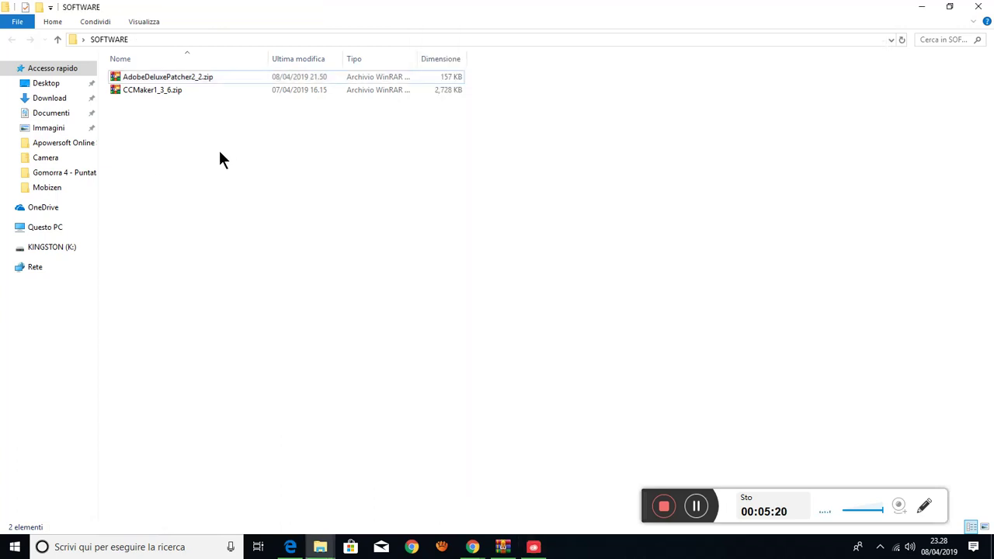
pyautogui.doubleClick(149, 86)
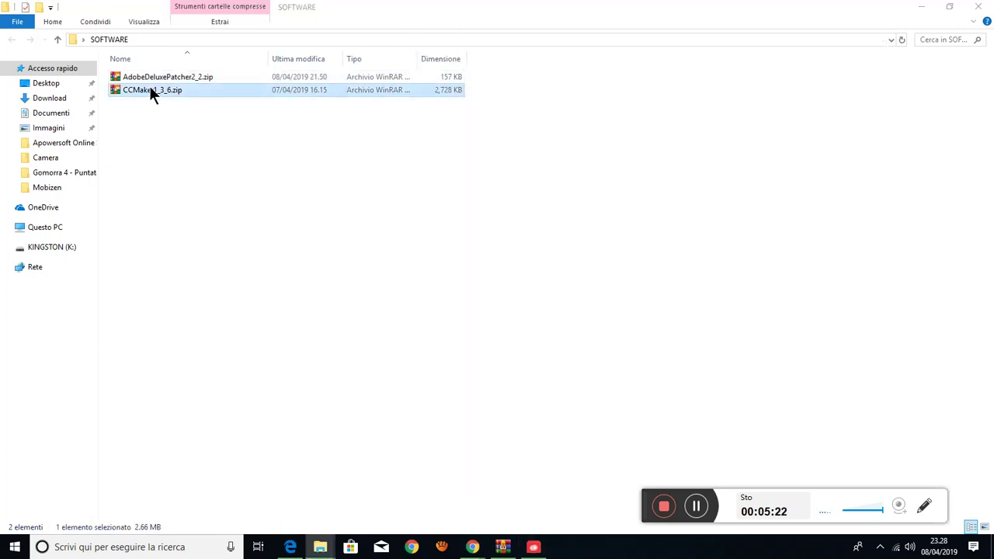
pyautogui.doubleClick(463, 133)
pyautogui.doubleClick(463, 132)
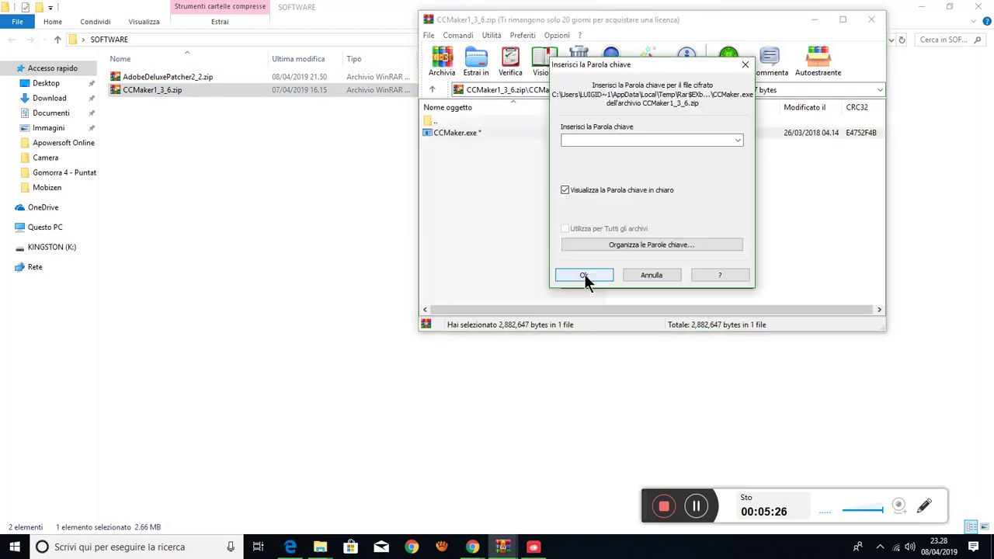
pyautogui.click(601, 140)
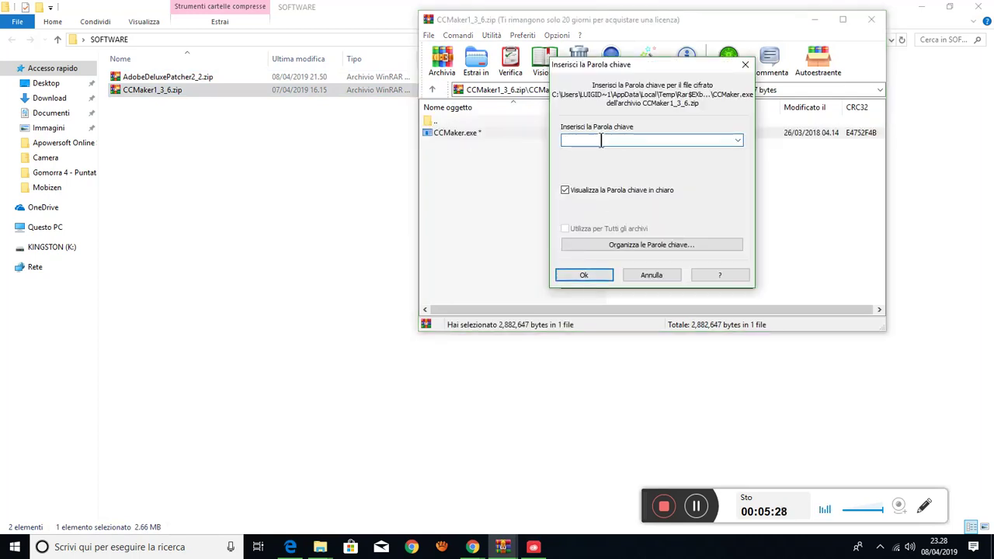
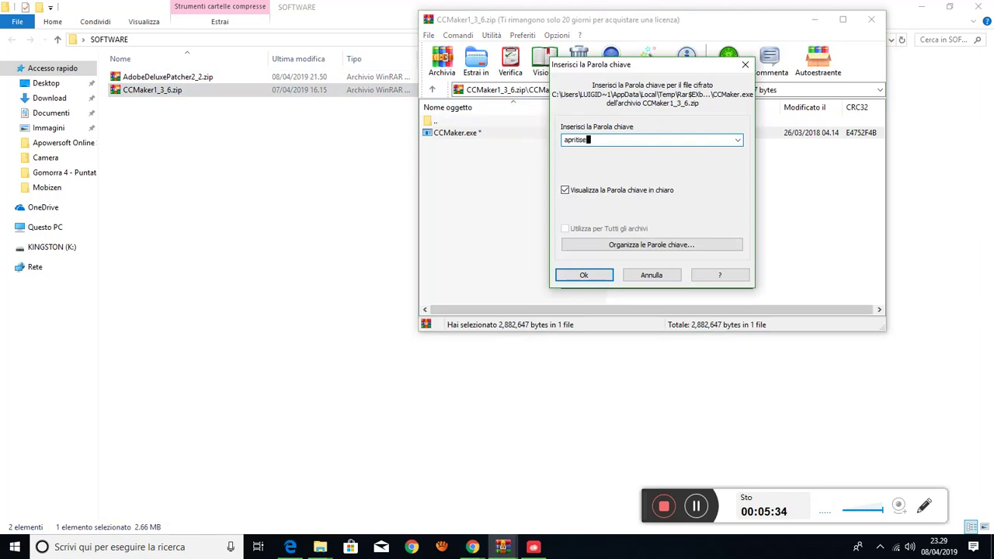
pyautogui.click(586, 274)
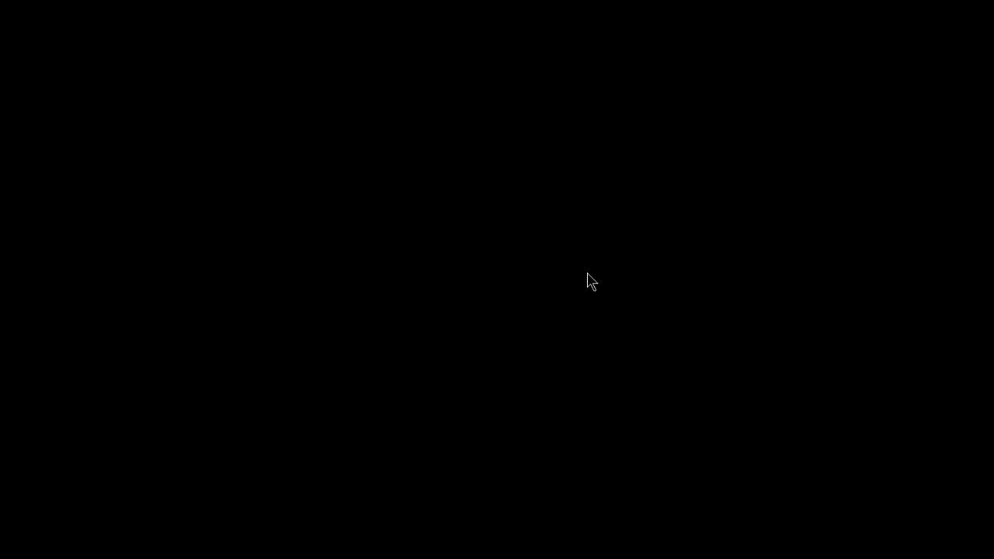
# - Run CCMaker with administrator rights in English and choose Download & Install
pyautogui.click(443, 361)
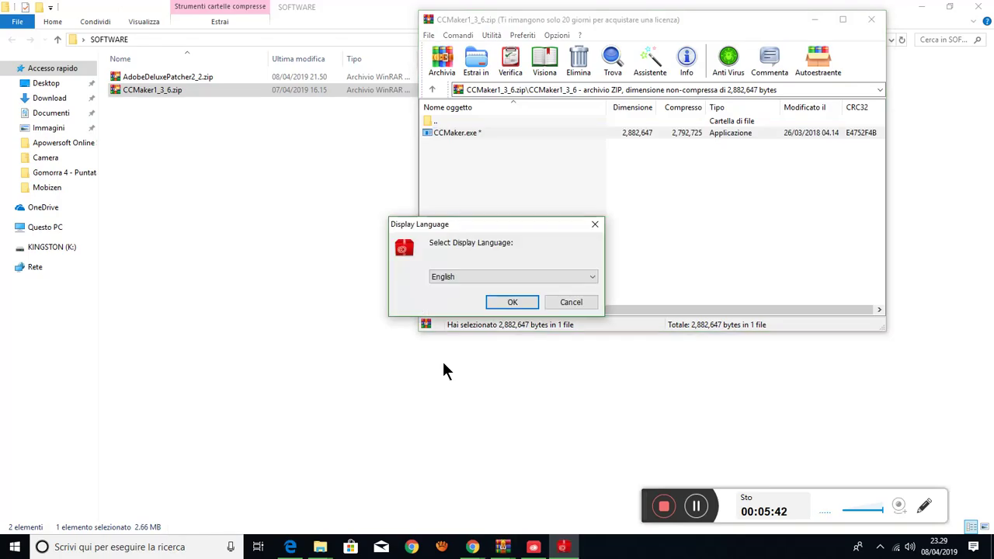
pyautogui.click(487, 276)
pyautogui.click(486, 276)
pyautogui.click(509, 303)
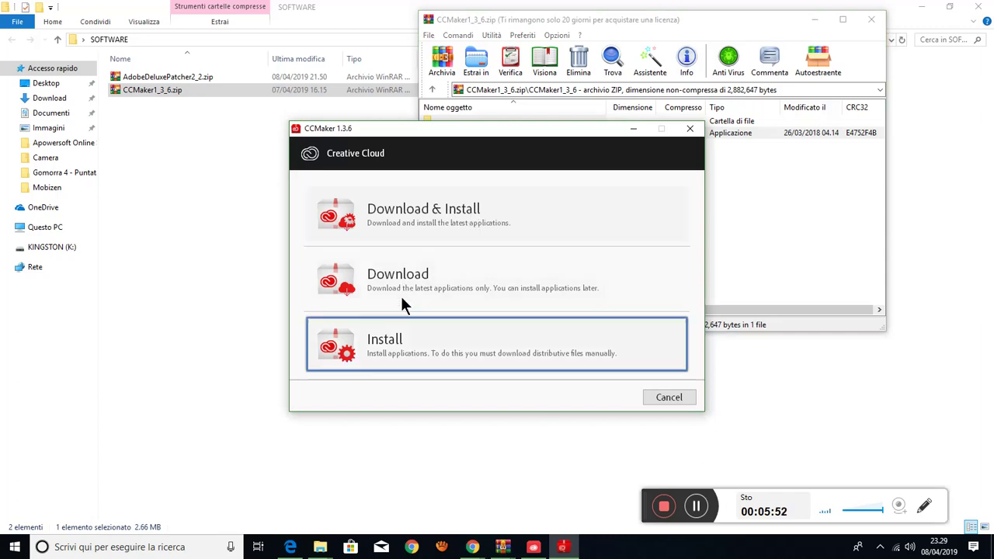
pyautogui.click(417, 211)
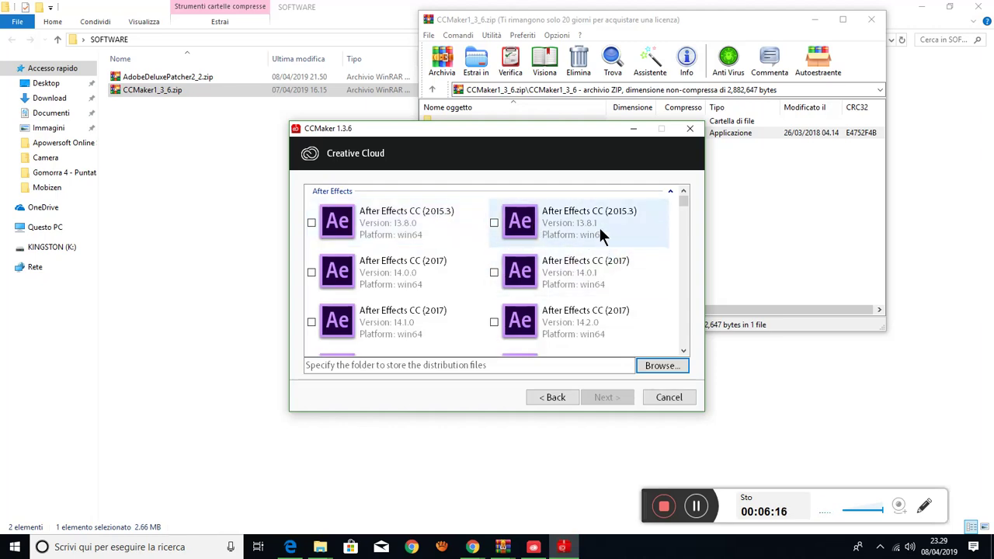
# - Scroll the product list and tick Premiere Pro CC 13.0.2 (win64) for download
pyautogui.moveTo(551, 131); pyautogui.dragTo(476, 177)
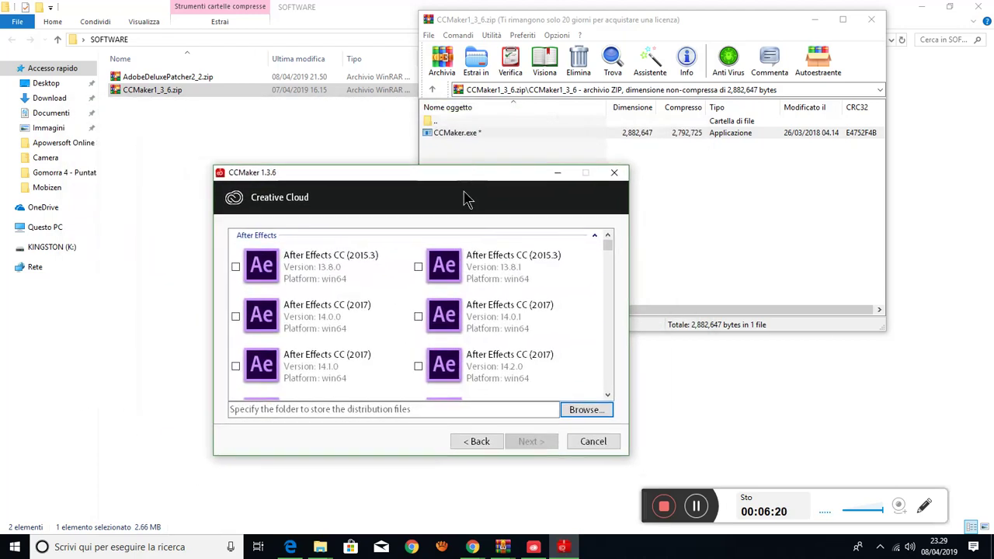
pyautogui.moveTo(605, 245); pyautogui.dragTo(611, 362)
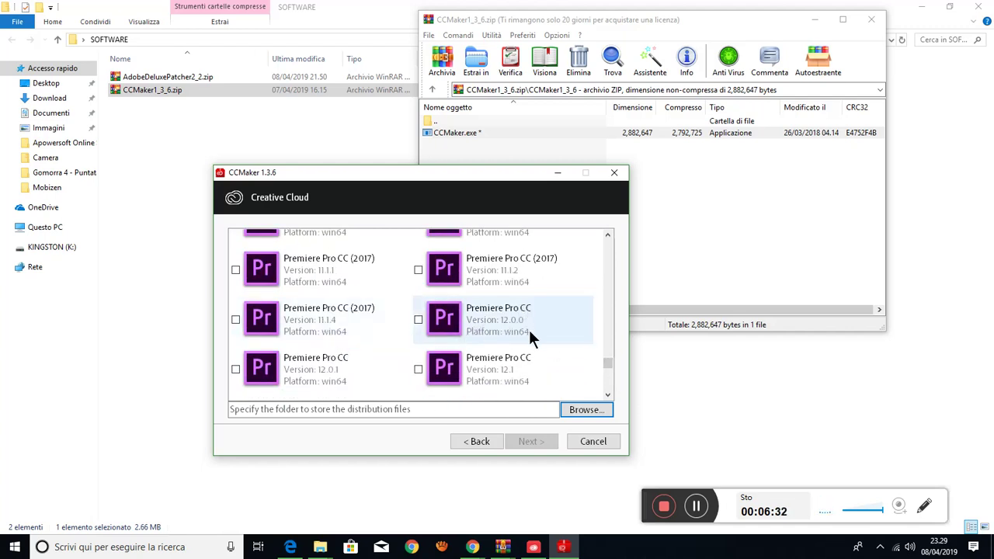
pyautogui.scroll(-2, 332, 341)
pyautogui.scroll(-2, 332, 330)
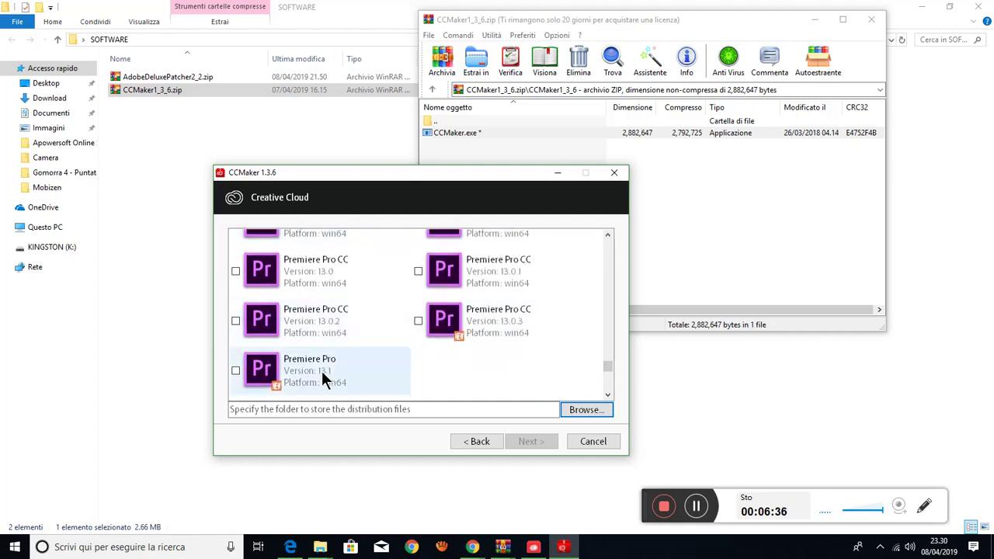
pyautogui.click(322, 320)
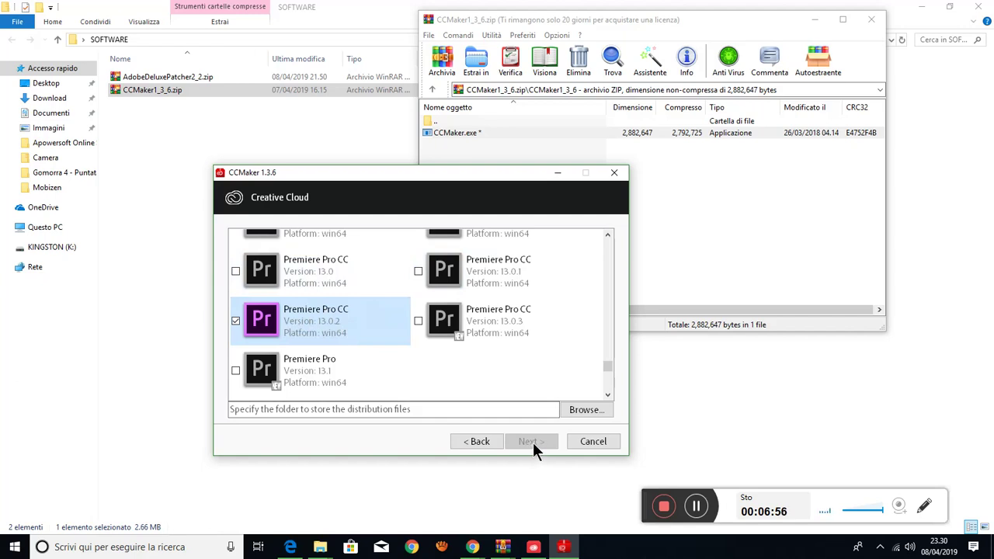
pyautogui.click(247, 410)
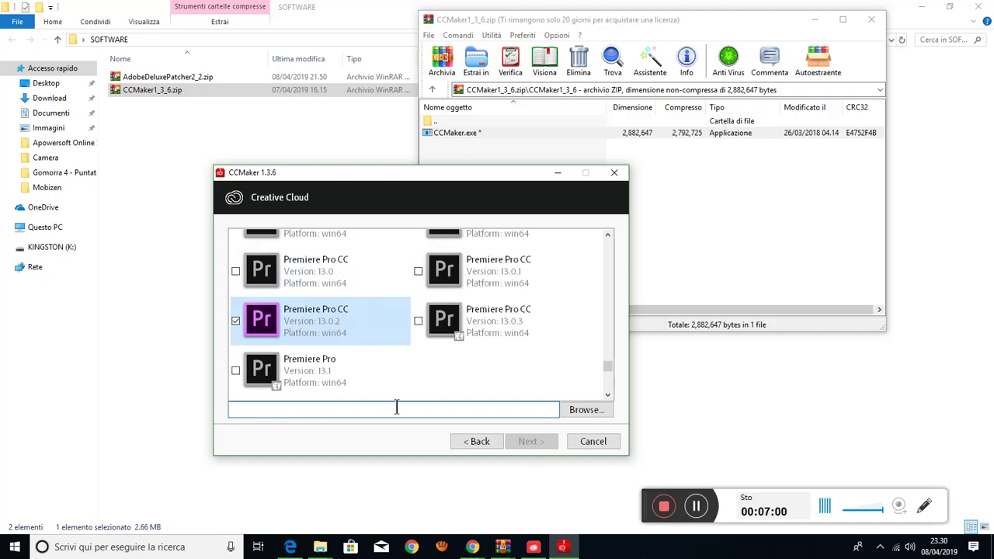
# - Browse to the AppData\Local\Adobe folder and confirm it as the distribution files location
pyautogui.click(588, 409)
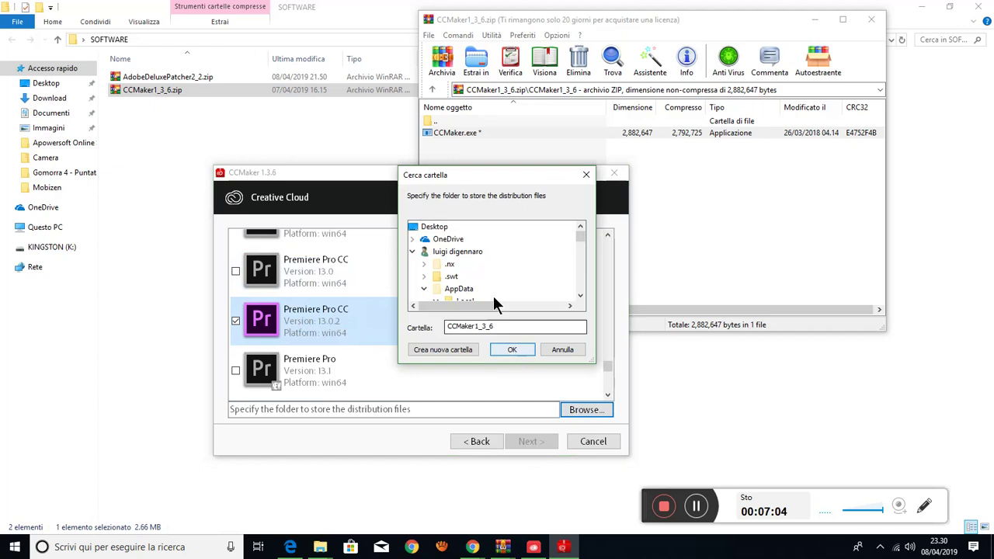
pyautogui.scroll(-8, 582, 238)
pyautogui.moveTo(584, 243)
pyautogui.mouseDown()
pyautogui.moveTo(584, 271)
pyautogui.moveTo(582, 249)
pyautogui.mouseUp()
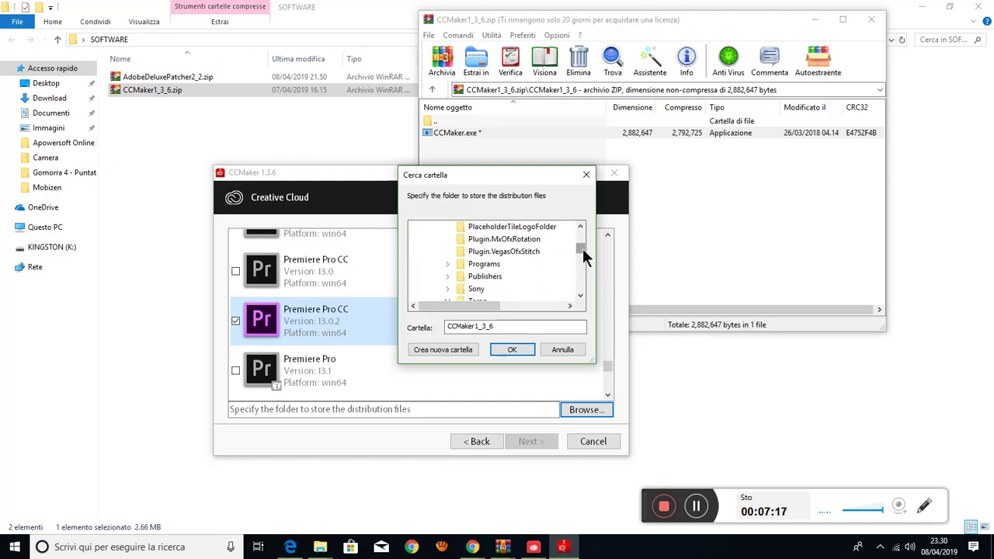
pyautogui.click(489, 267)
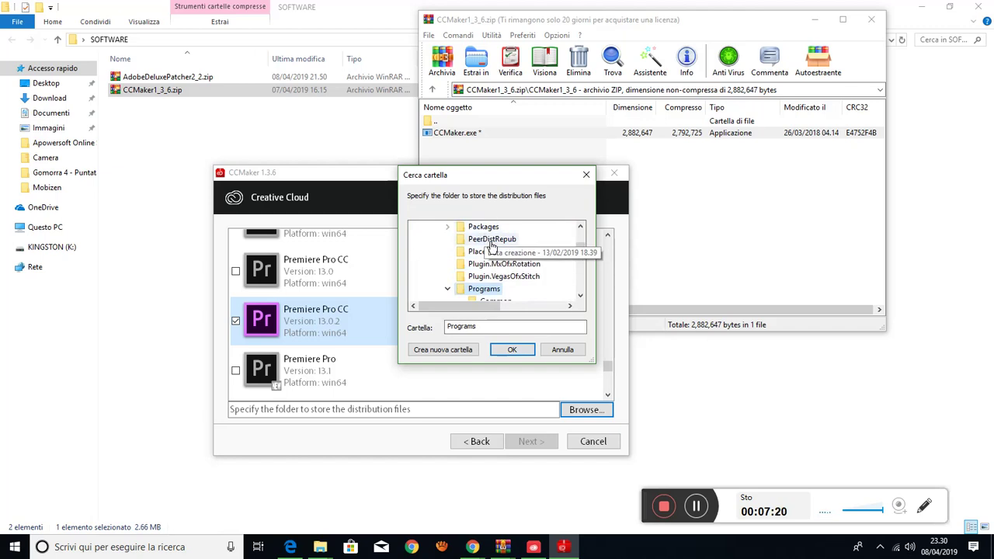
pyautogui.scroll(8, 493, 250)
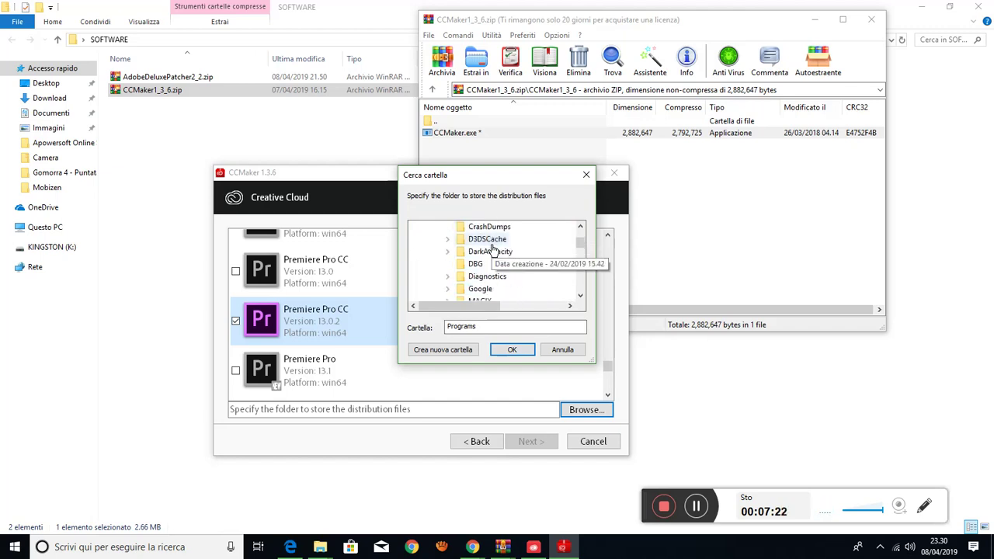
pyautogui.scroll(1, 493, 250)
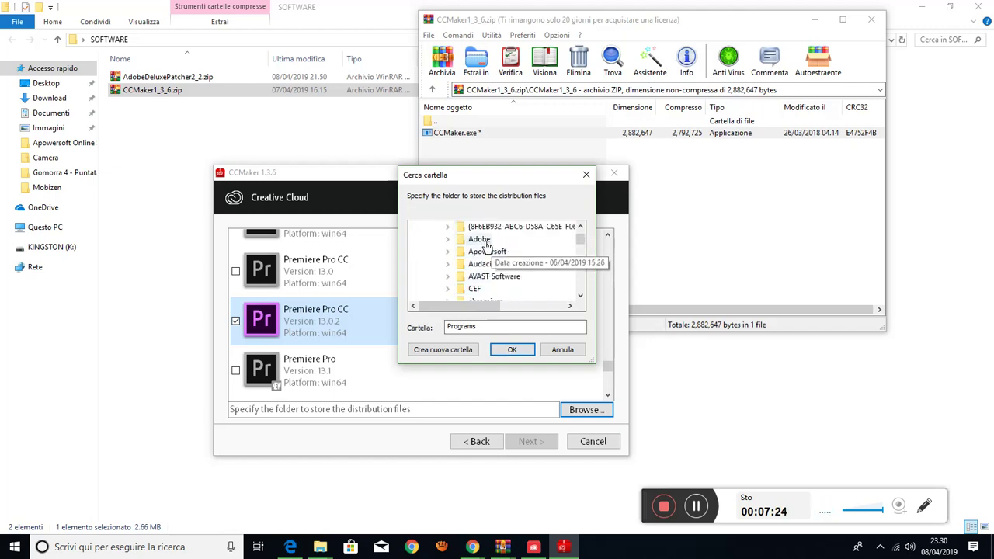
pyautogui.doubleClick(482, 240)
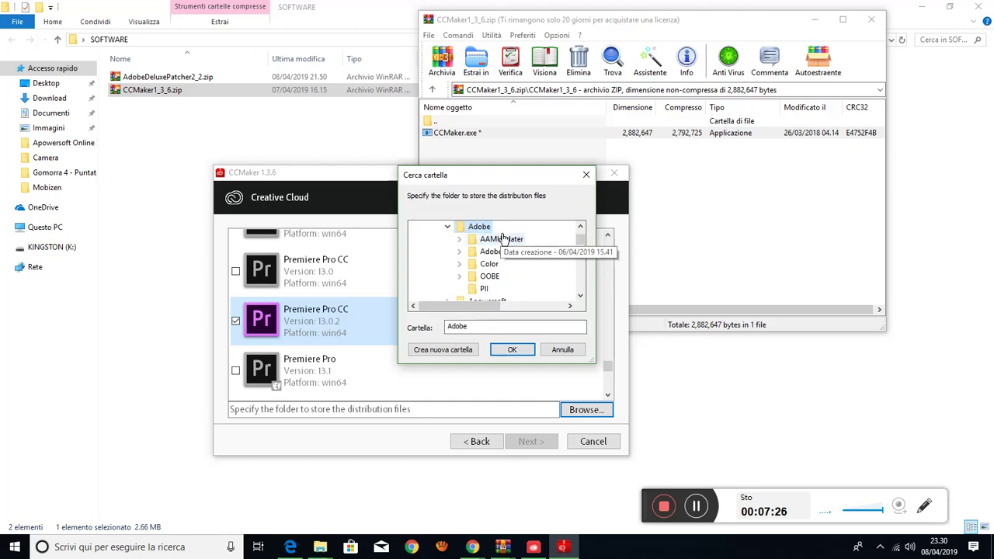
pyautogui.click(514, 350)
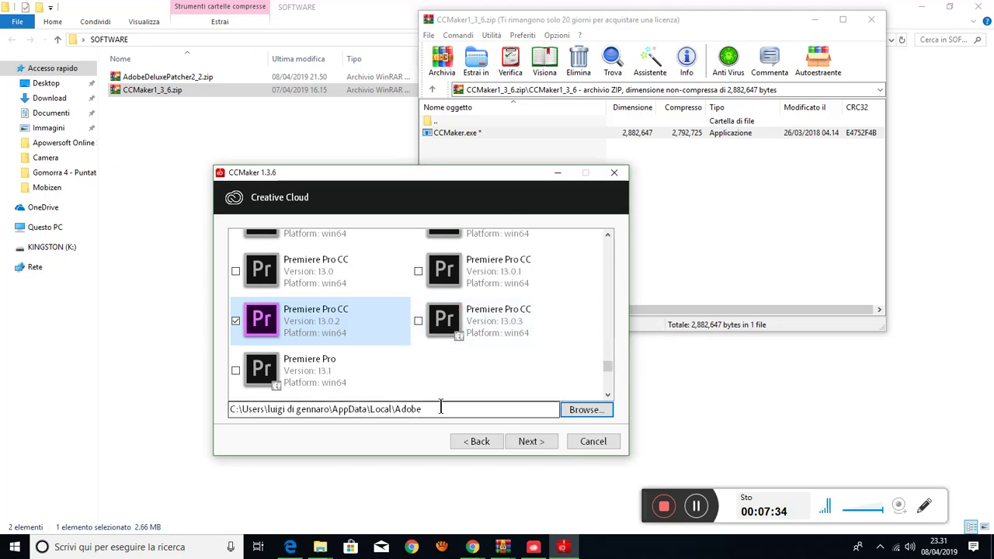
# - Choose it-IT: Italiano (Italia) as Premiere Pro's application language and advance to the summary
pyautogui.click(536, 441)
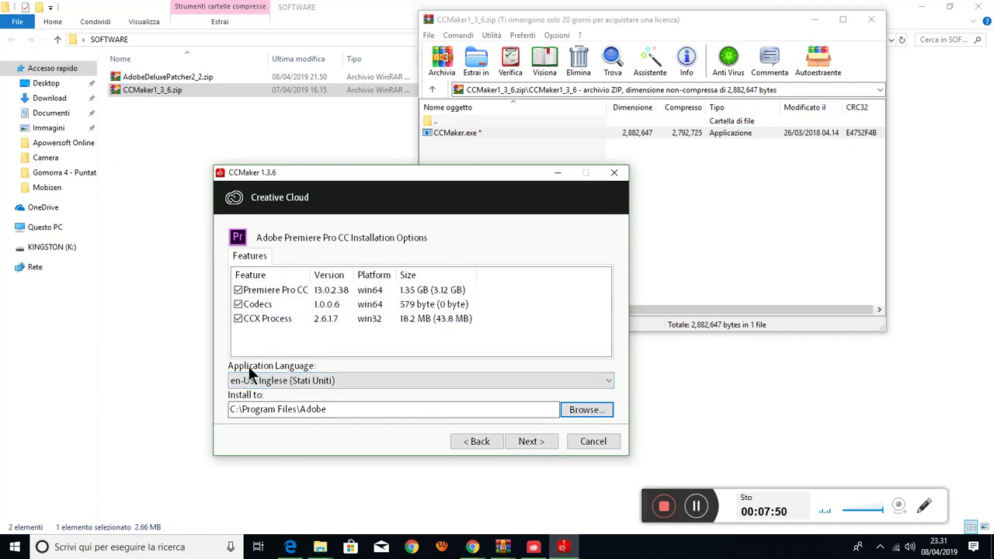
pyautogui.click(388, 384)
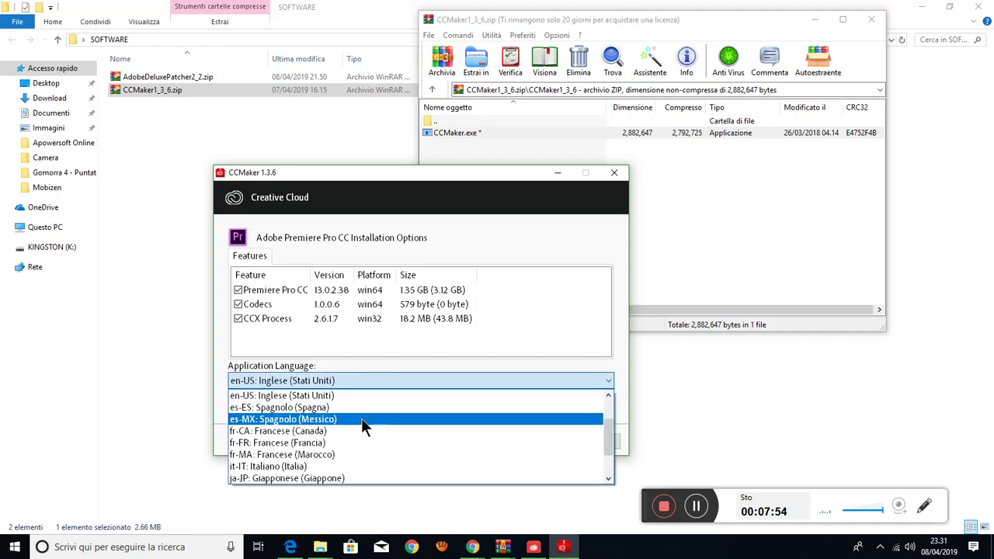
pyautogui.click(343, 465)
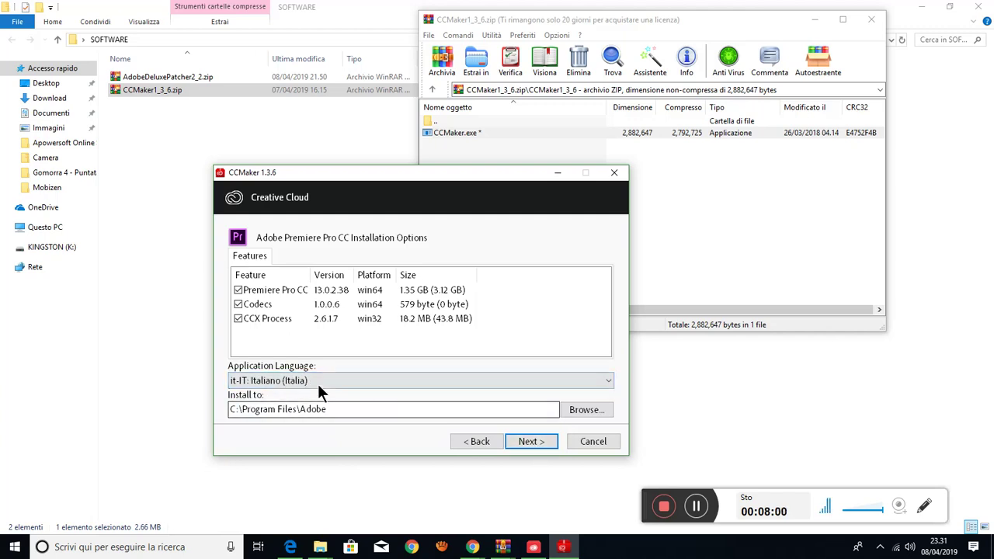
pyautogui.click(539, 441)
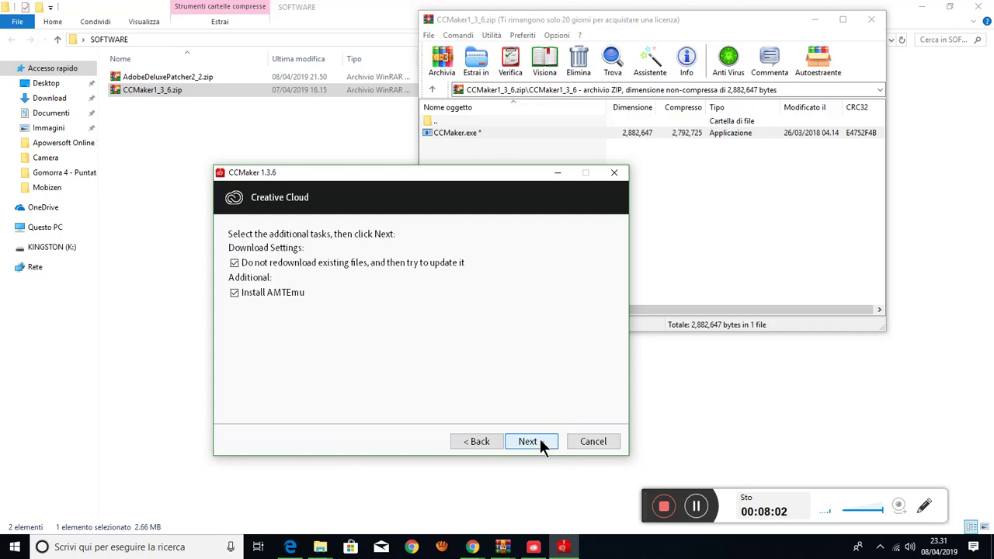
pyautogui.click(539, 441)
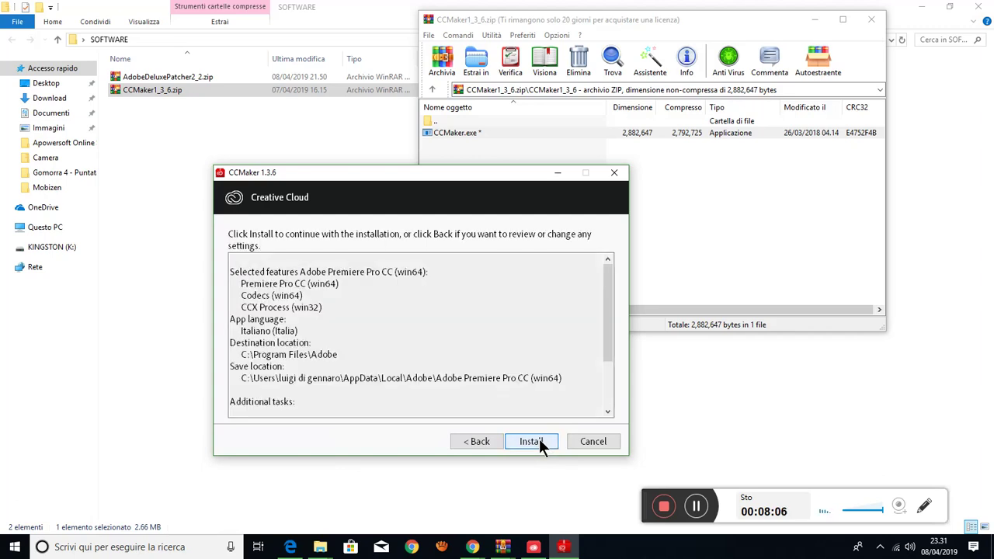
# - Start installing Premiere Pro CC 2019 into C:\Program Files\Adobe
pyautogui.click(537, 440)
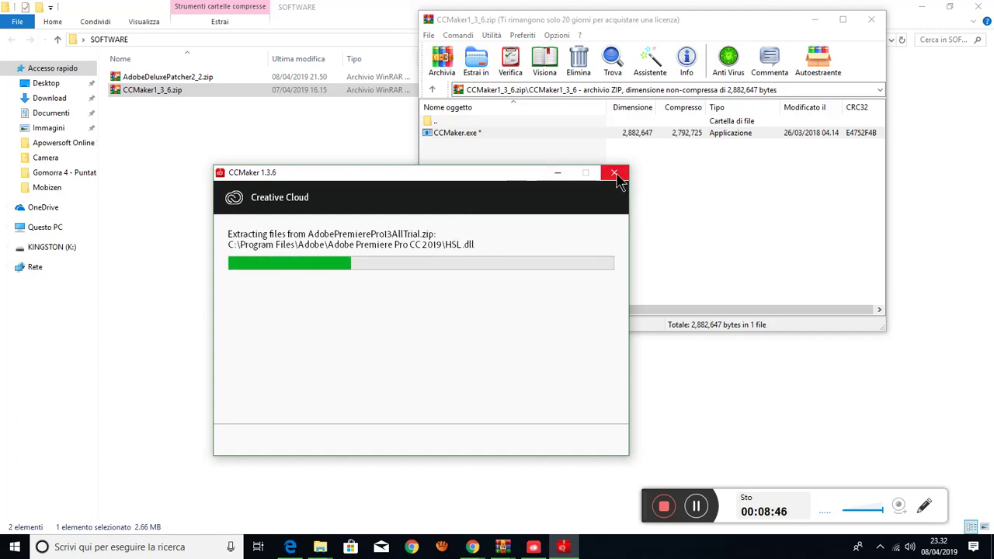
pyautogui.rightClick(777, 550)
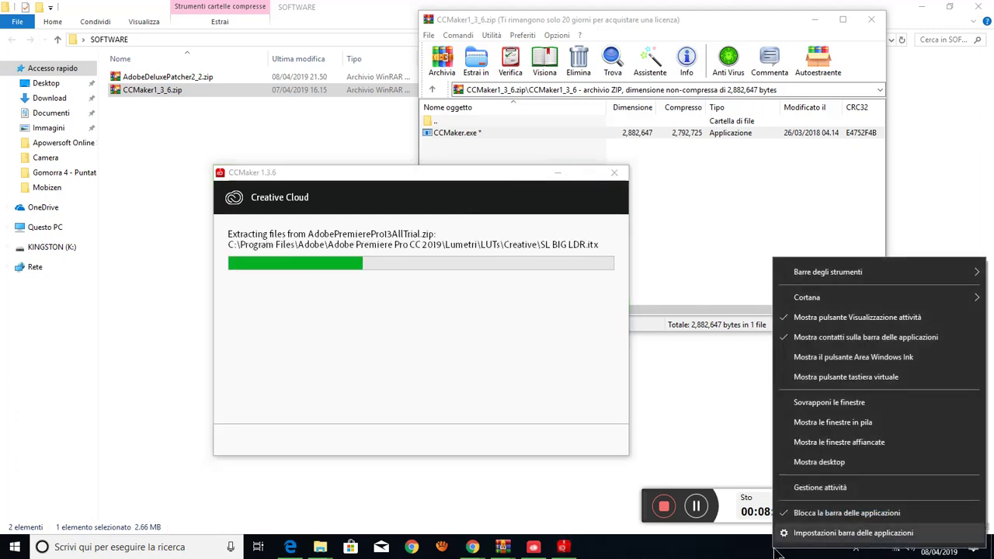
# - End the Setup/Uninstall task in Gestione attività, then close Task Manager
pyautogui.click(849, 486)
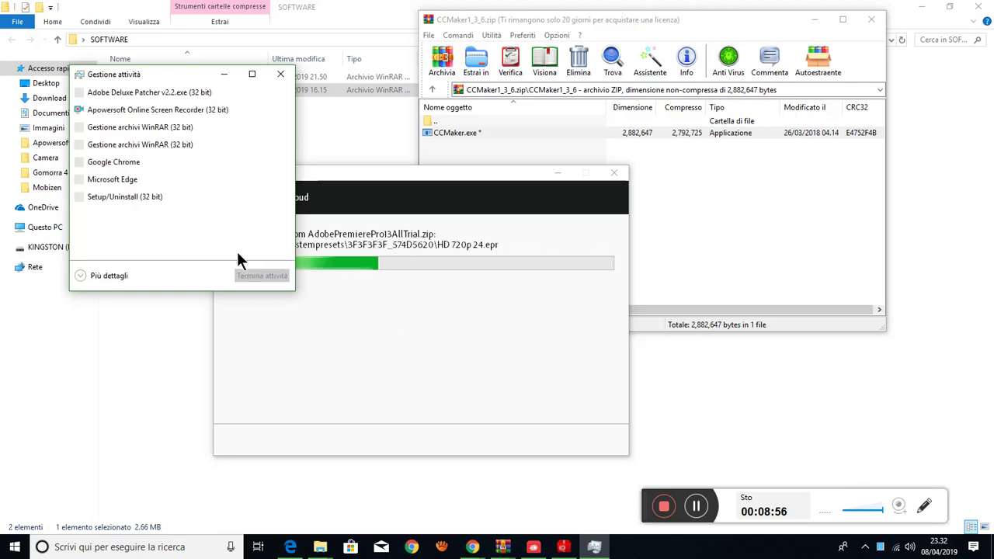
pyautogui.click(127, 198)
pyautogui.click(268, 276)
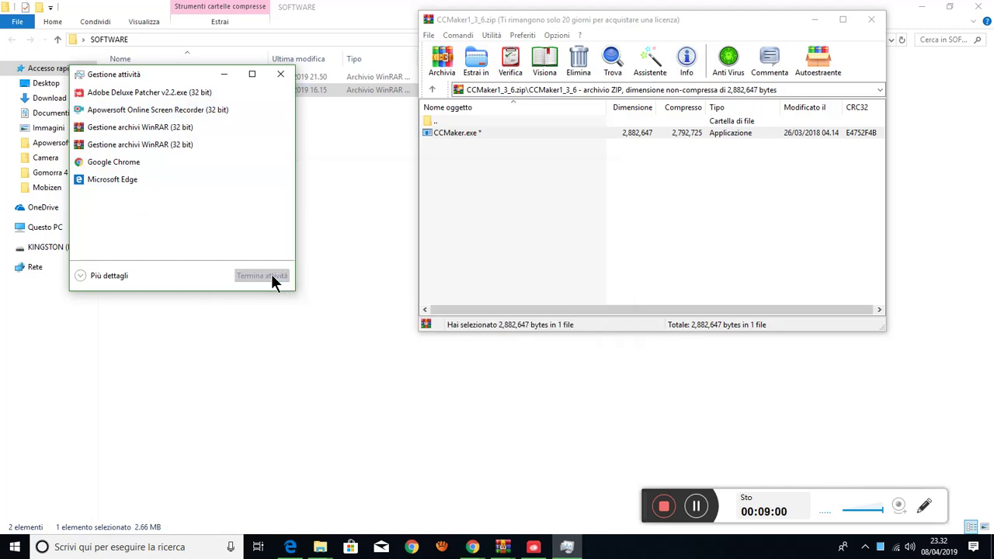
pyautogui.click(281, 75)
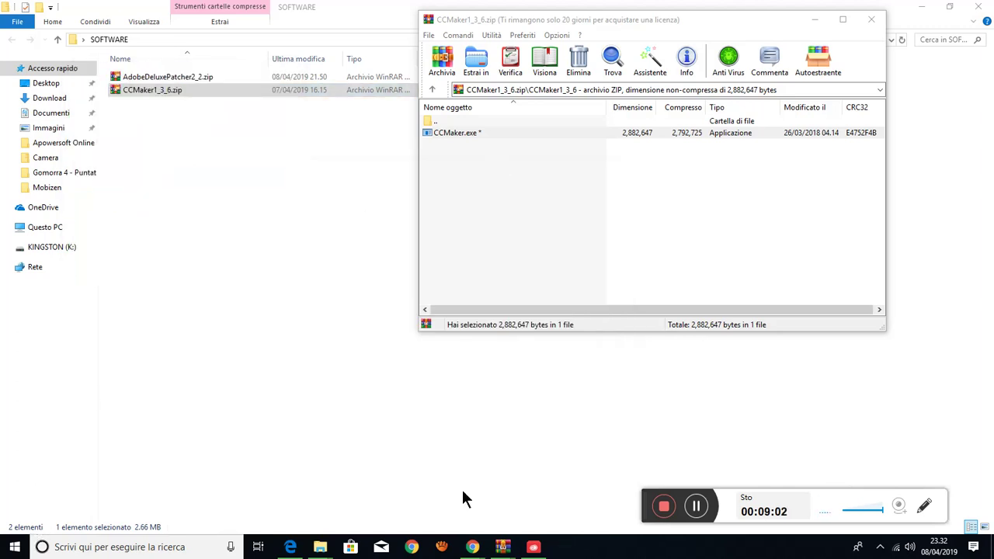
# - Check the recently added Premiere Pro entry in Start, then bring up Adobe Deluxe Patcher
pyautogui.click(12, 548)
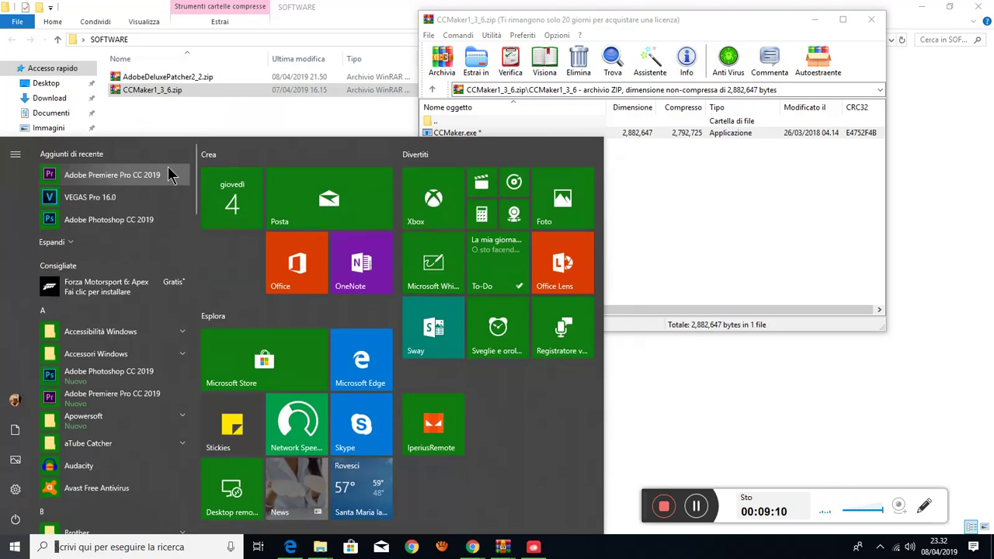
pyautogui.click(681, 164)
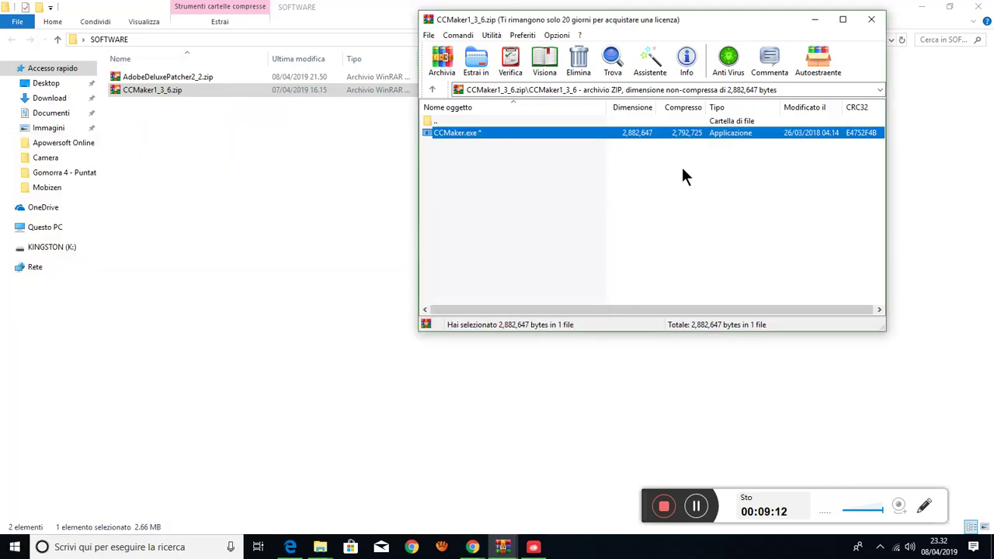
pyautogui.click(155, 75)
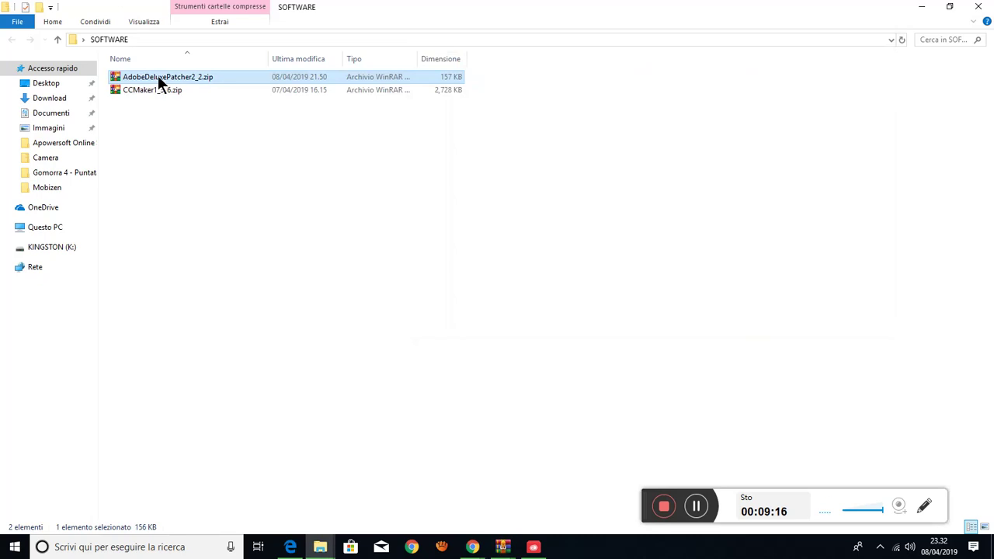
pyautogui.click(533, 547)
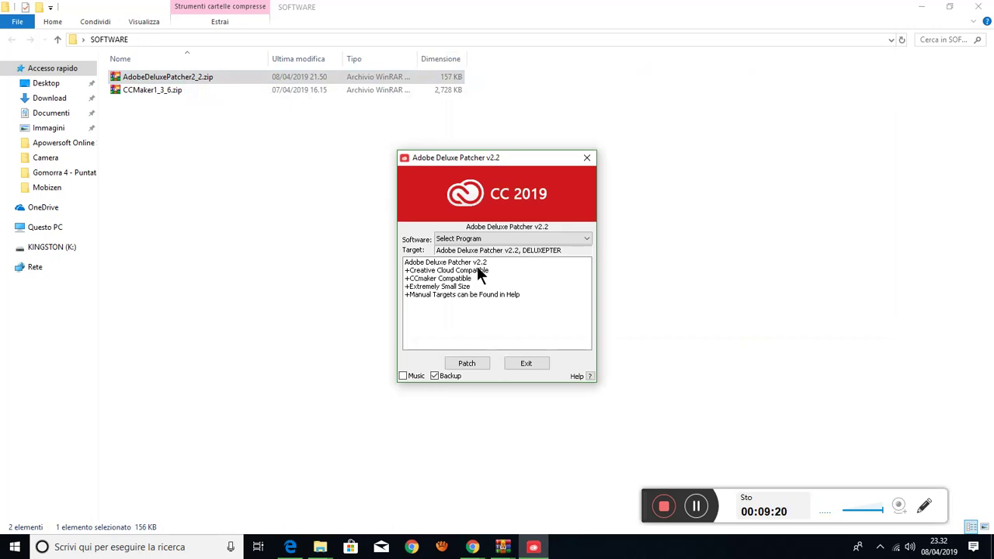
# - Target Premiere Pro 13.0.2 (Registration.dll) in Adobe Deluxe Patcher and apply the patch
pyautogui.click(486, 235)
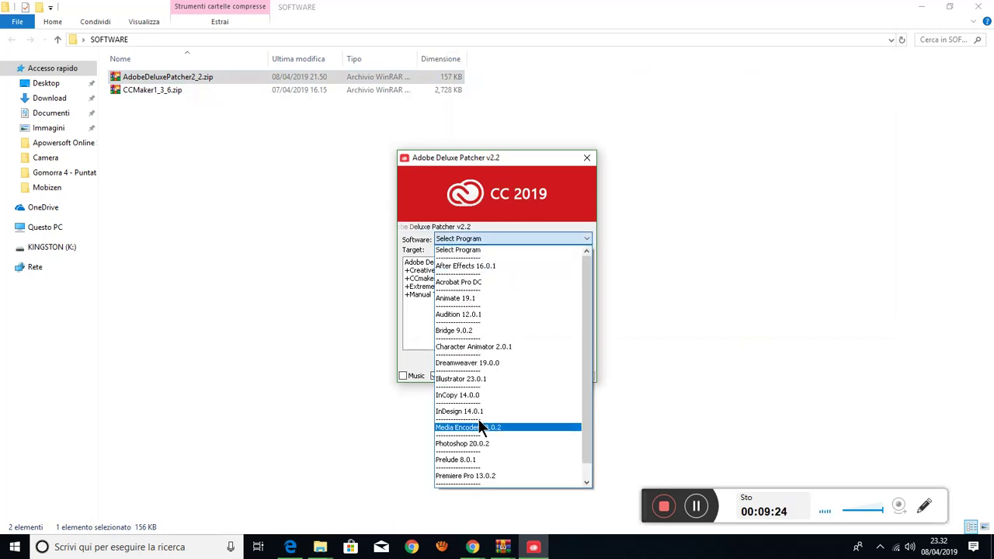
pyautogui.click(478, 474)
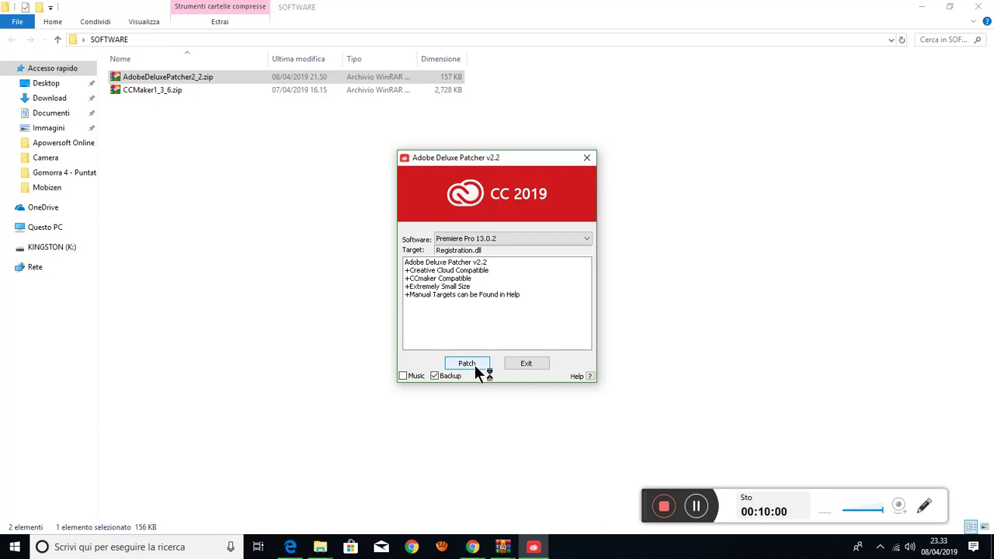
pyautogui.click(473, 362)
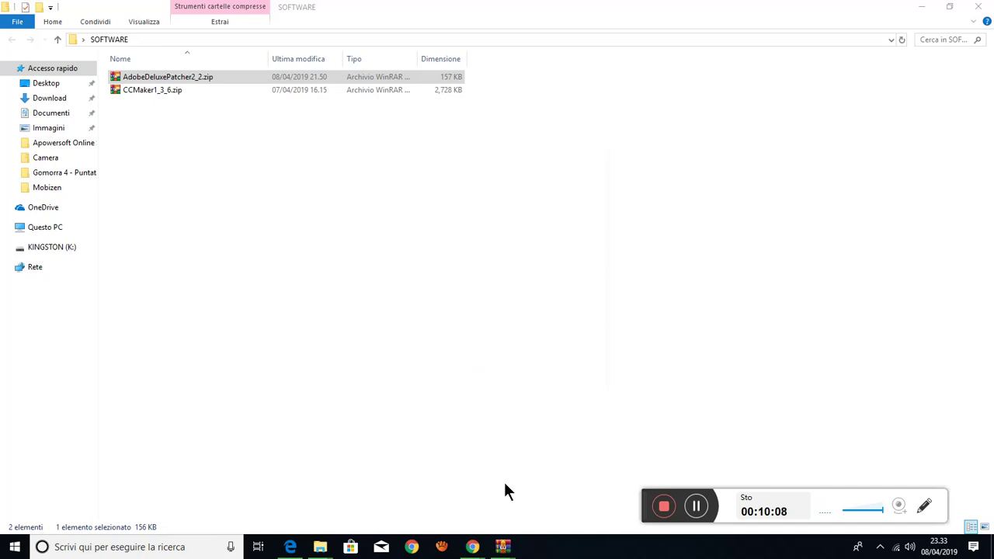
# - Launch Adobe Premiere Pro CC 2019 from the Start menu's Aggiunti di recente list
pyautogui.click(15, 547)
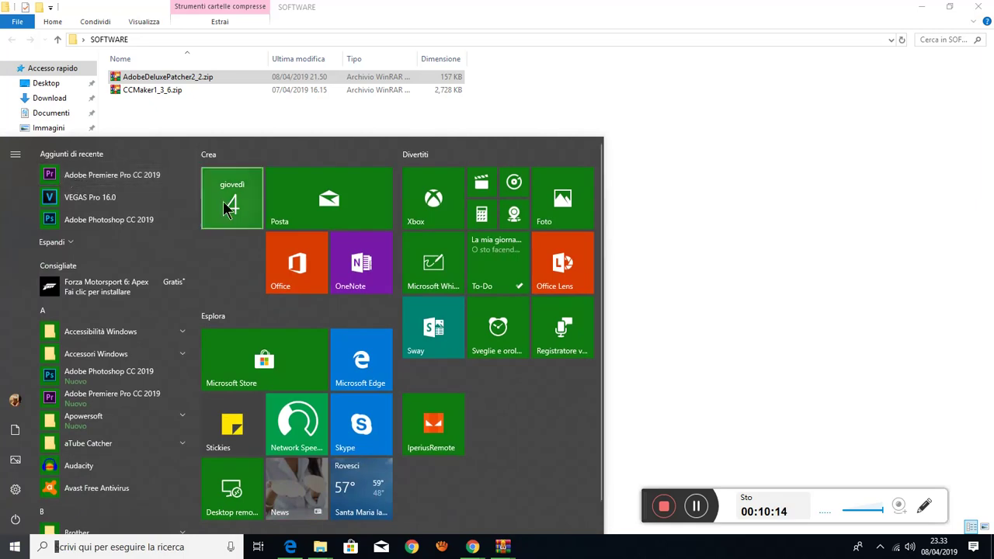
pyautogui.click(122, 181)
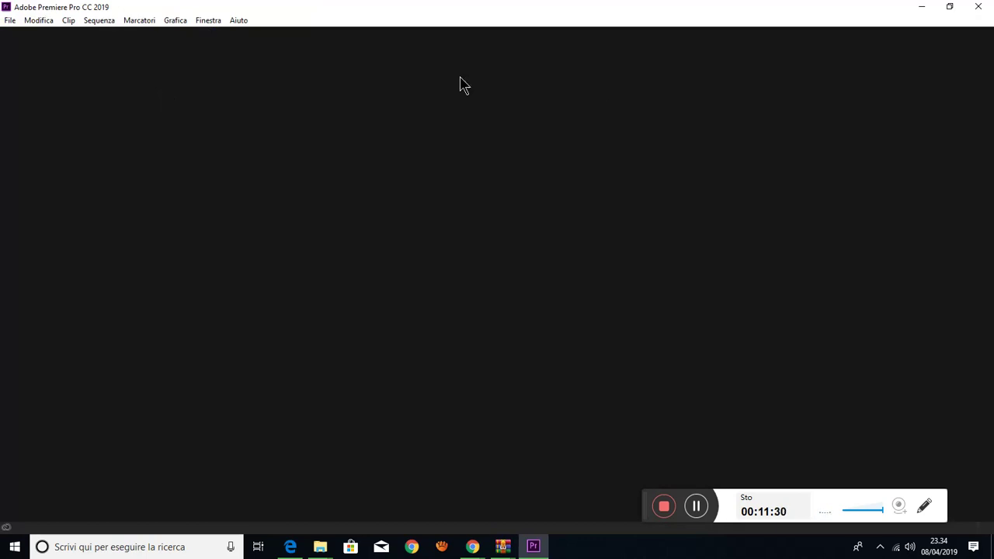
# - Create a new project via File > Nuovo > Progetto, keeping the default name Senza titolo
pyautogui.click(11, 21)
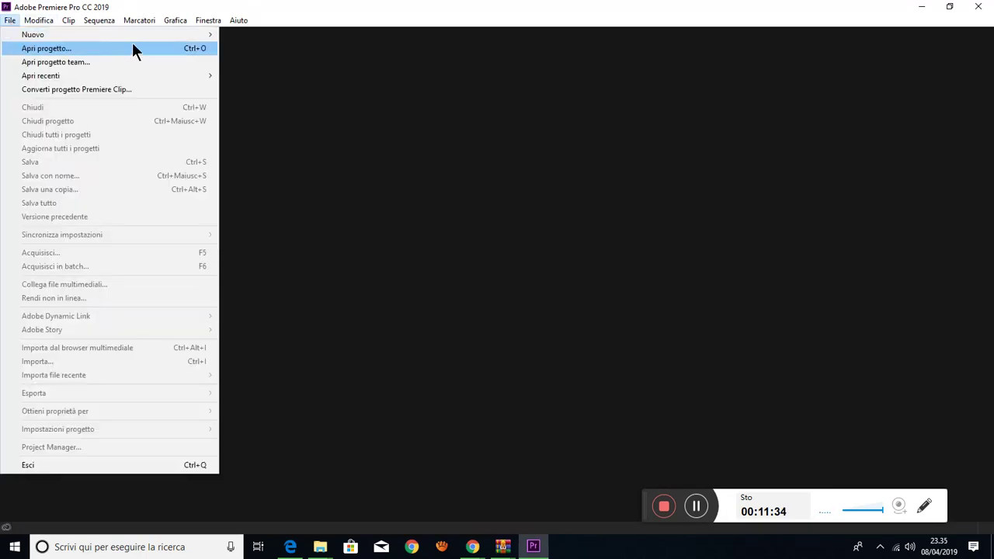
pyautogui.moveTo(184, 33)
pyautogui.click(250, 35)
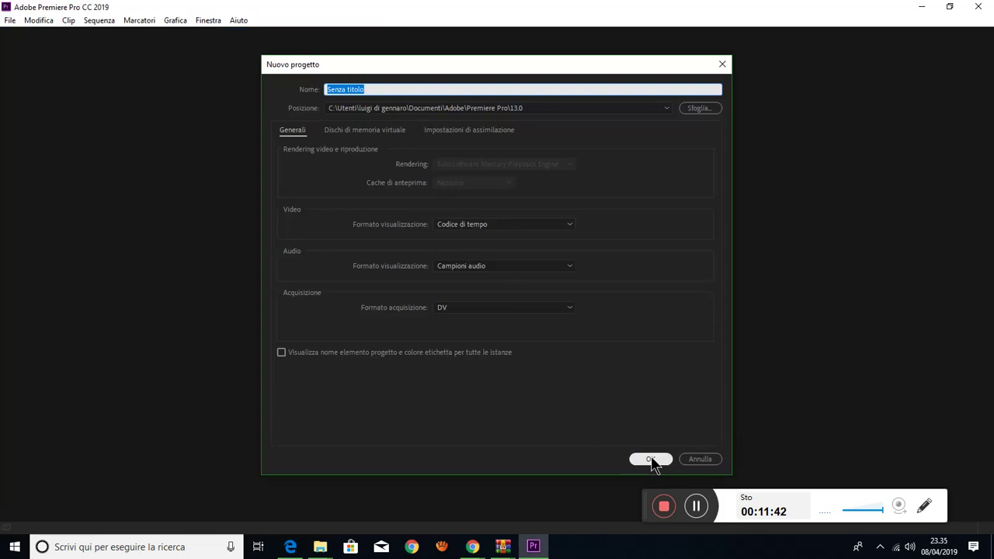
pyautogui.click(651, 459)
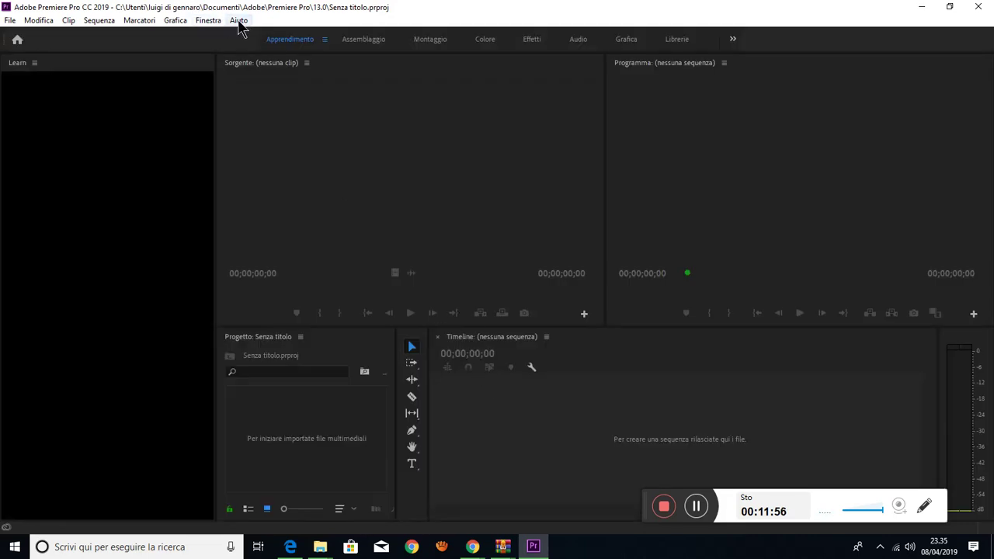
# - Check in Premiere Pro's About box that version 13.0.2 (build 38) is installed, then quit the program
pyautogui.click(239, 22)
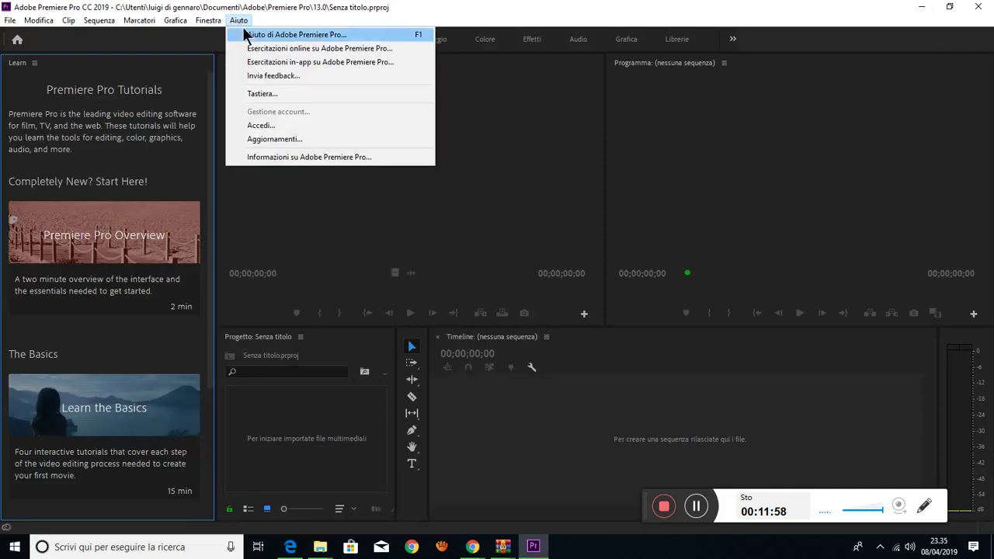
pyautogui.click(320, 157)
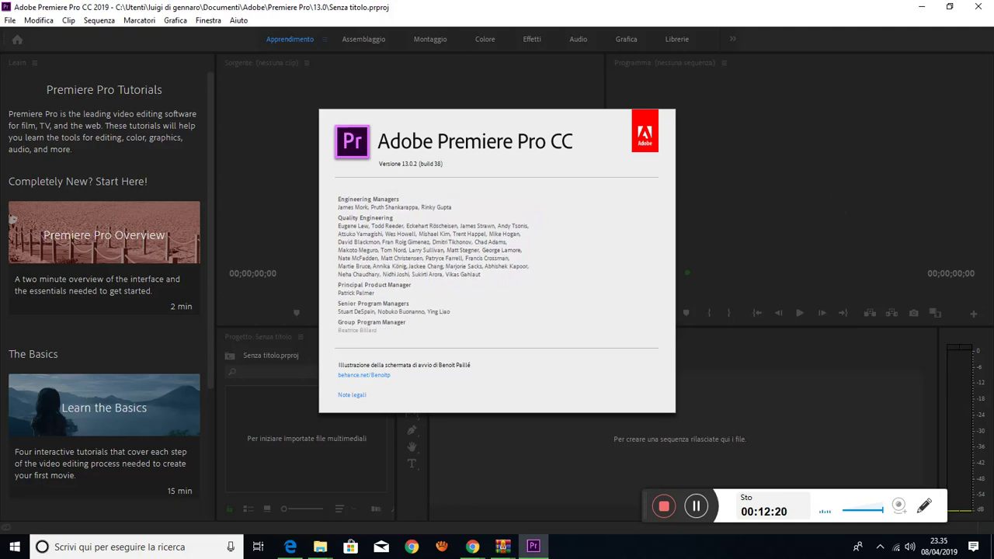
pyautogui.click(575, 258)
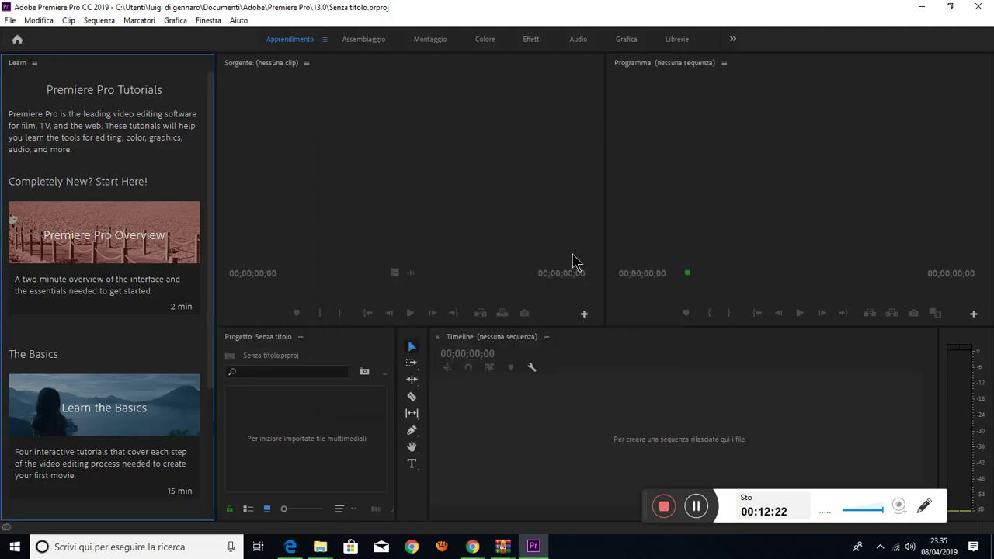
pyautogui.click(988, 10)
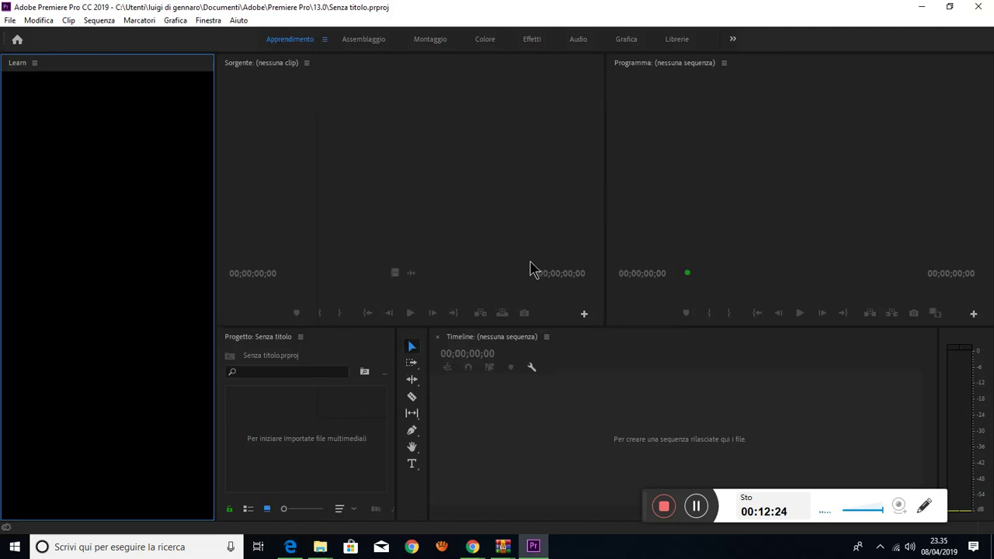
# - Copy the URL of Edge's 'disable antivirus protection' support article to the clipboard and minimize Edge
pyautogui.click(134, 78)
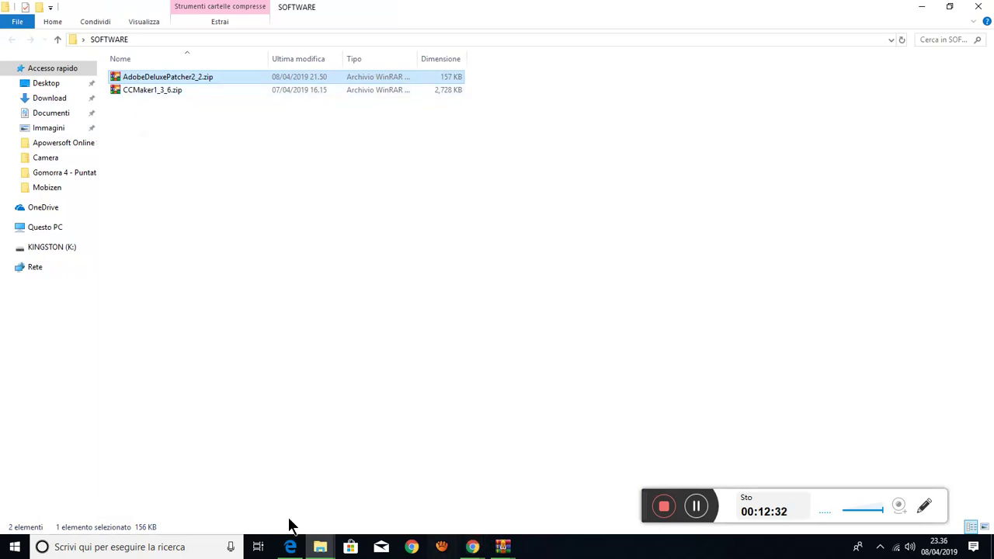
pyautogui.click(290, 547)
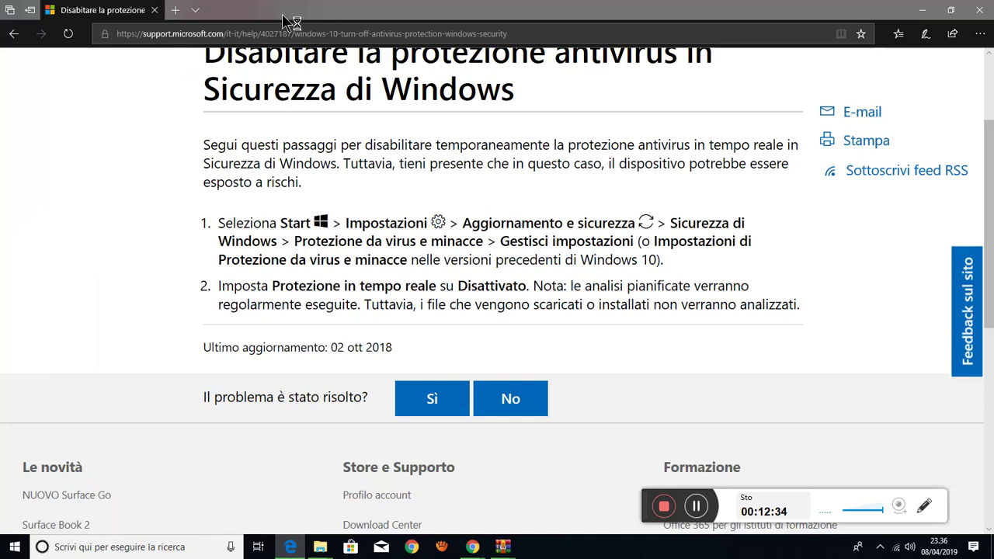
pyautogui.click(294, 34)
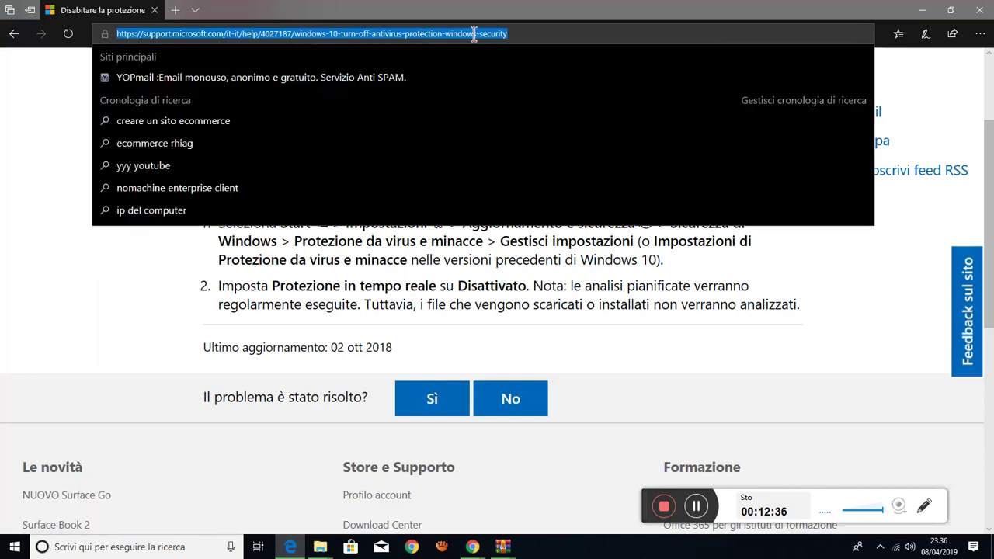
pyautogui.rightClick(458, 33)
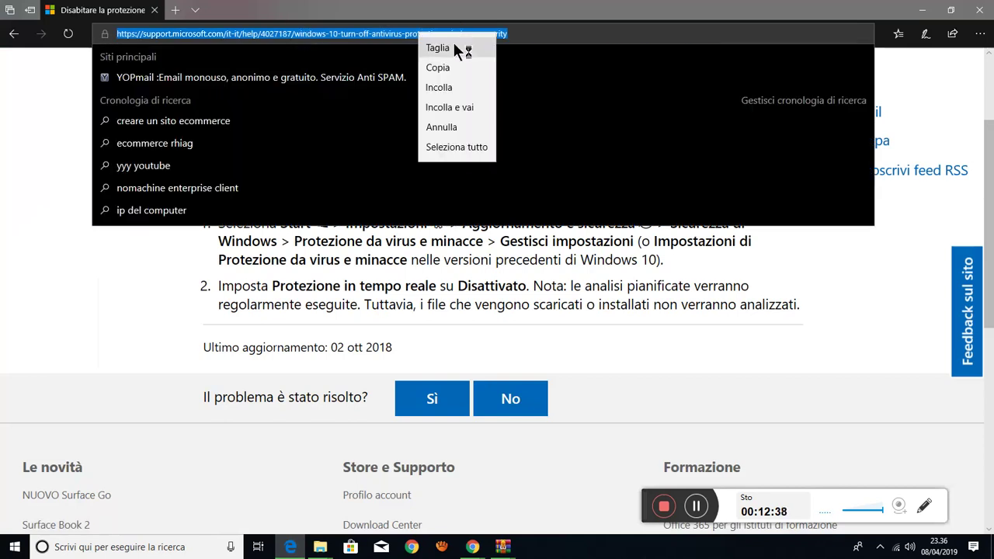
pyautogui.click(446, 66)
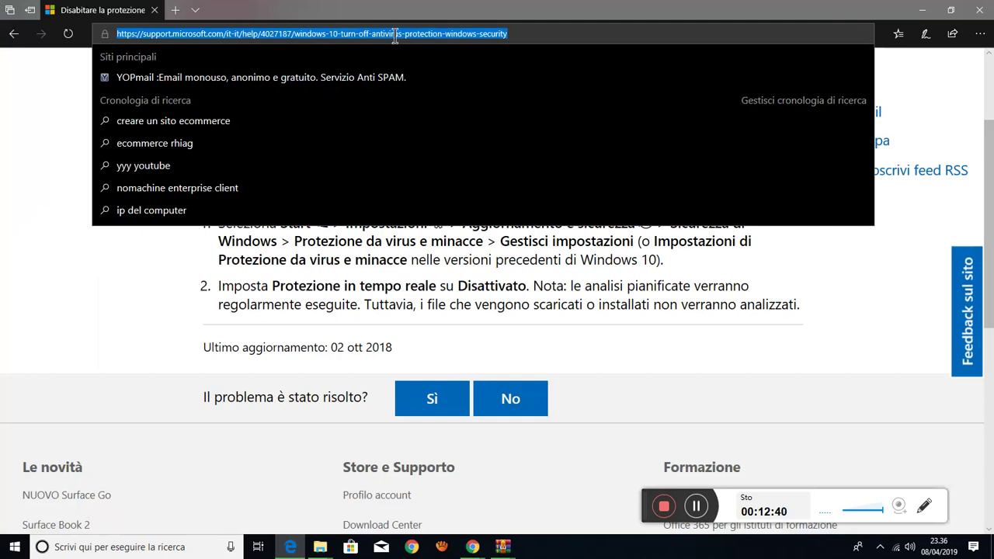
pyautogui.click(144, 262)
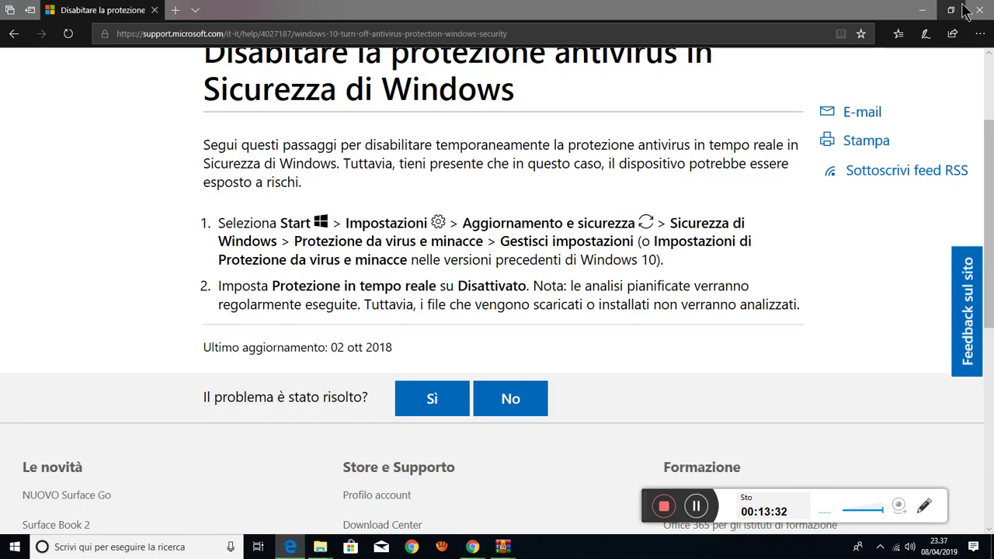
pyautogui.click(926, 9)
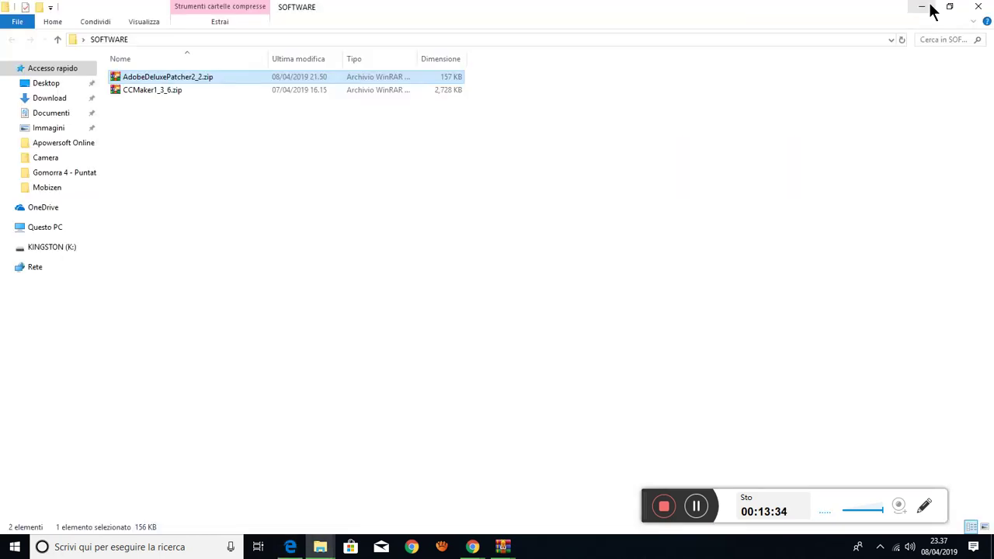
# - Minimize File Explorer and close the CCMaker1_3_6.zip WinRAR window, leaving AdobeDeluxePatcher2_2.zip open
pyautogui.click(930, 9)
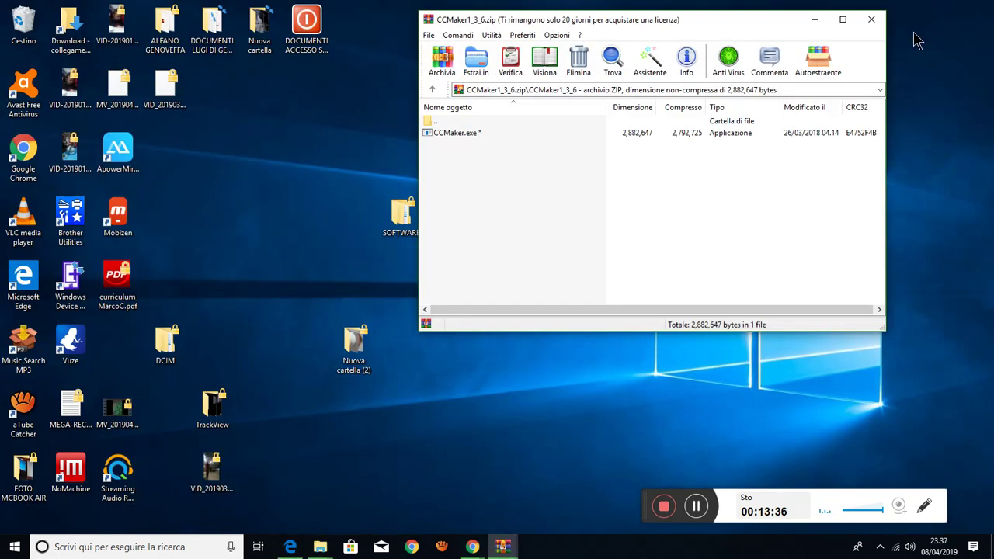
pyautogui.click(875, 21)
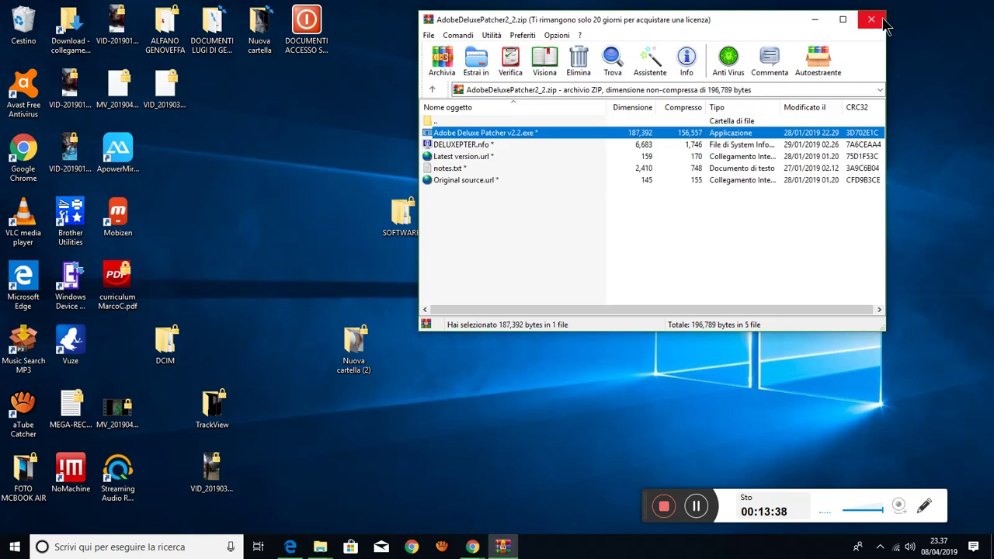